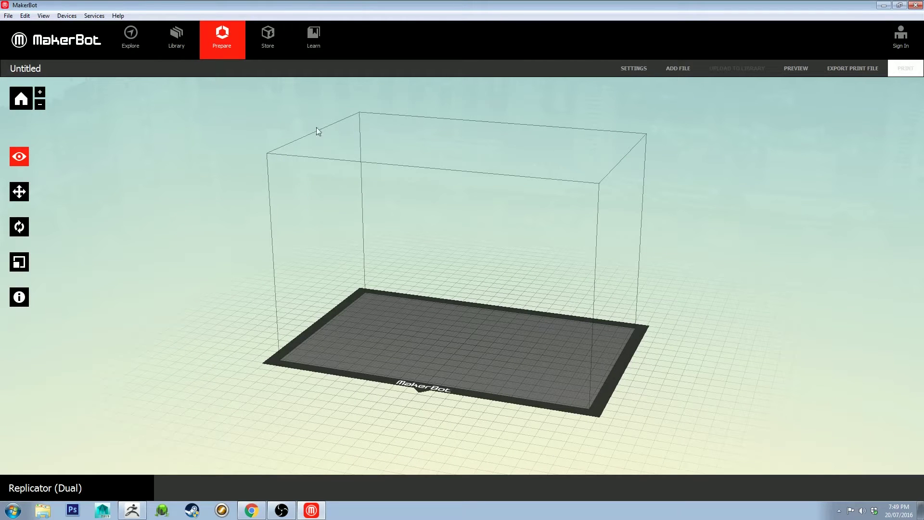
- Keep Replicator (Dual) as the printer type for the empty build volume
drag(229, 145, 284, 194)
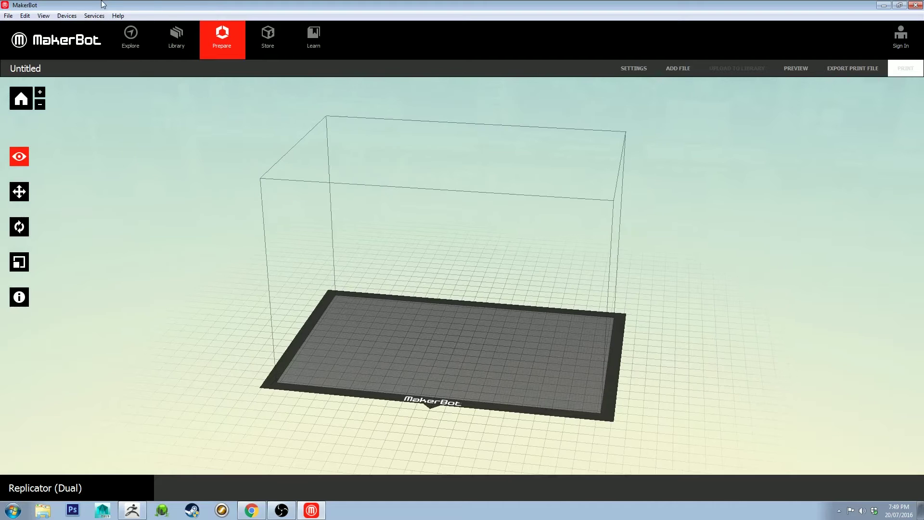
click(65, 16)
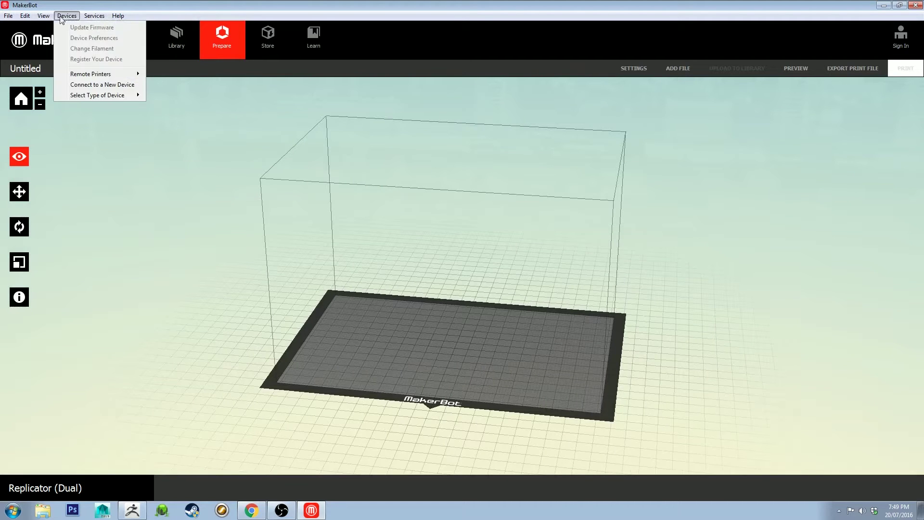
mouse_move(40, 18)
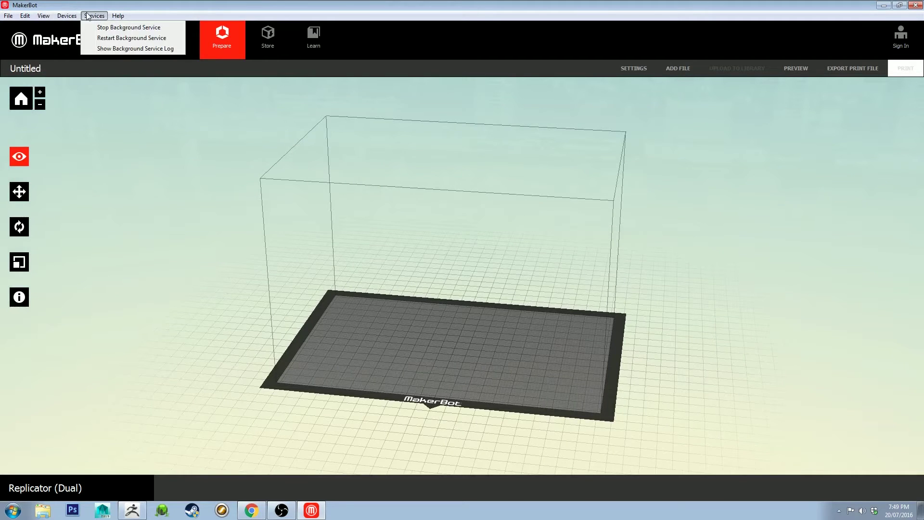
mouse_move(73, 16)
mouse_move(106, 98)
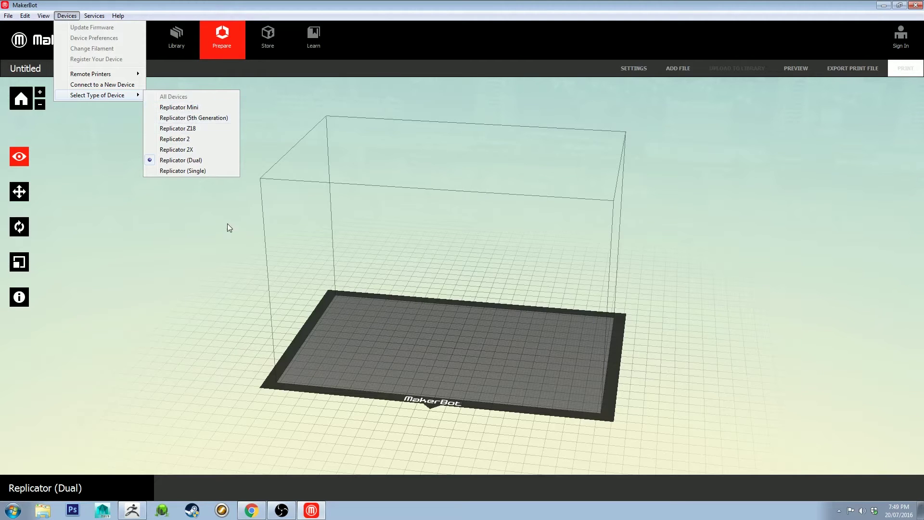
click(178, 224)
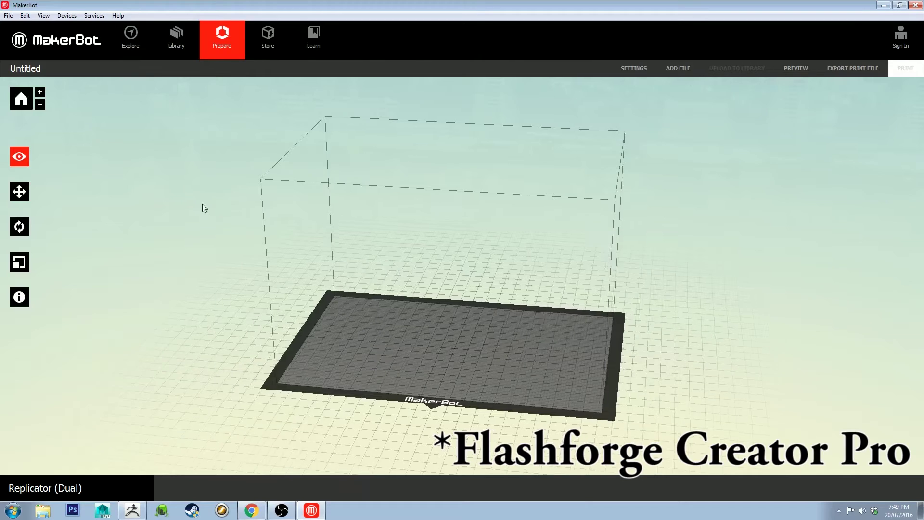
drag(202, 204, 257, 194)
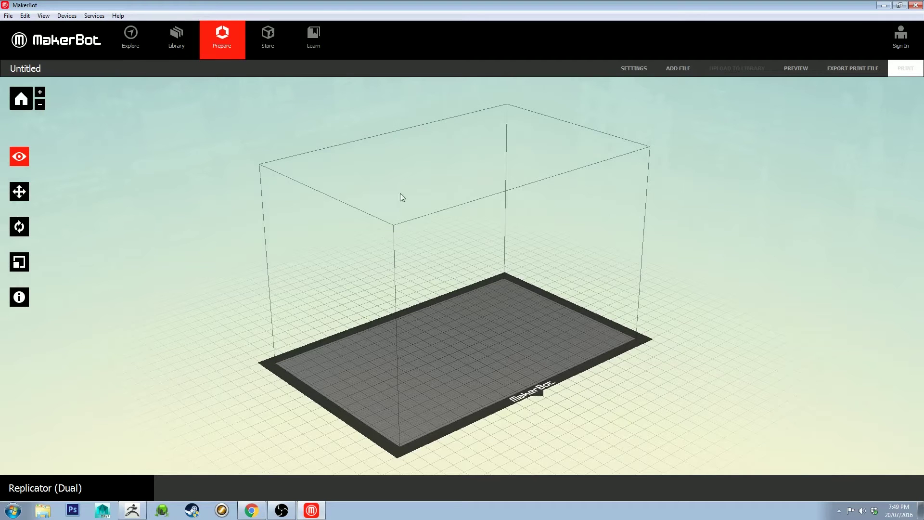
right_drag(488, 232, 463, 237)
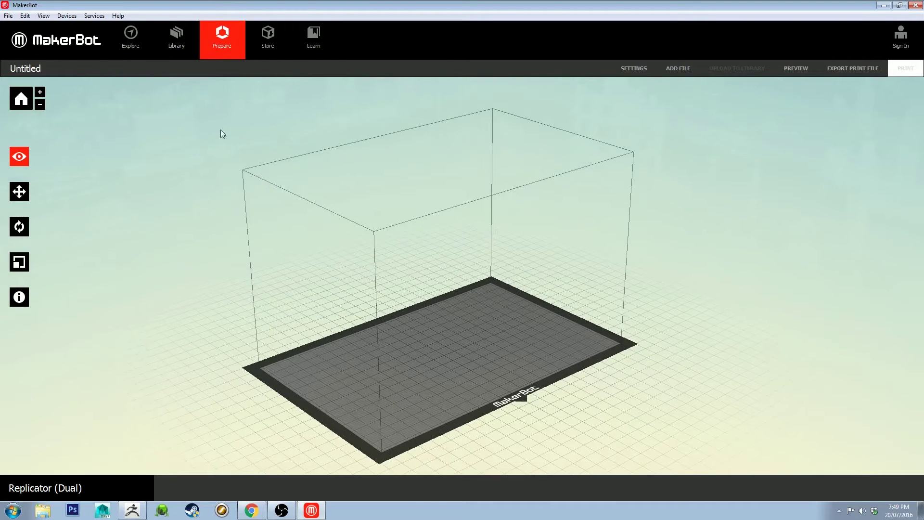
- Add chubunny3dprint_tut.stl to the build plate
click(9, 16)
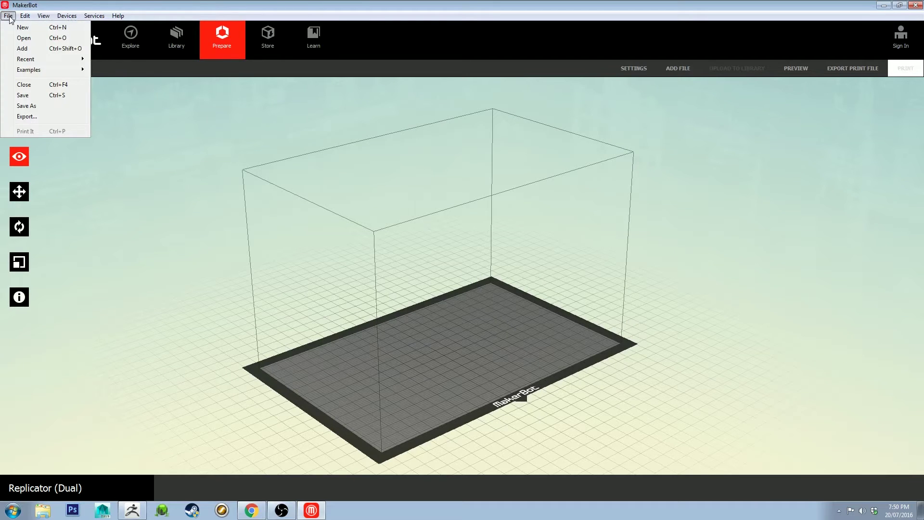
click(22, 49)
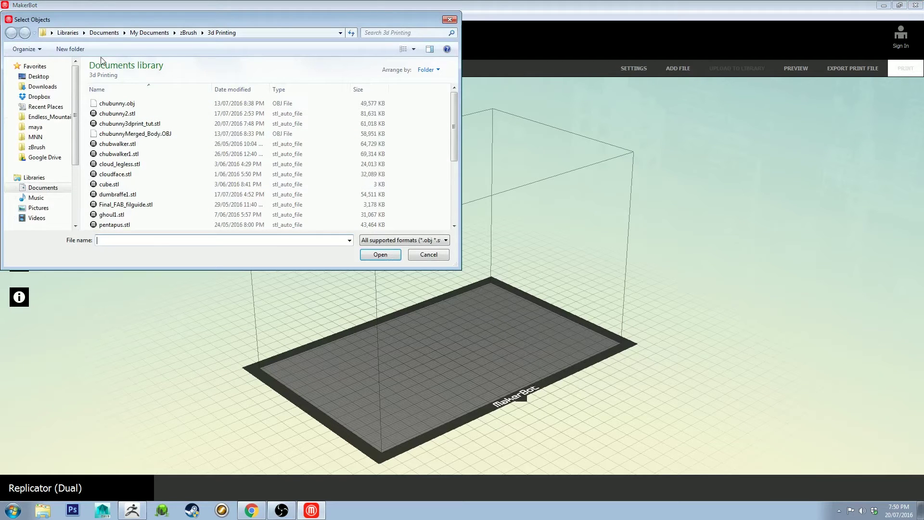
click(133, 126)
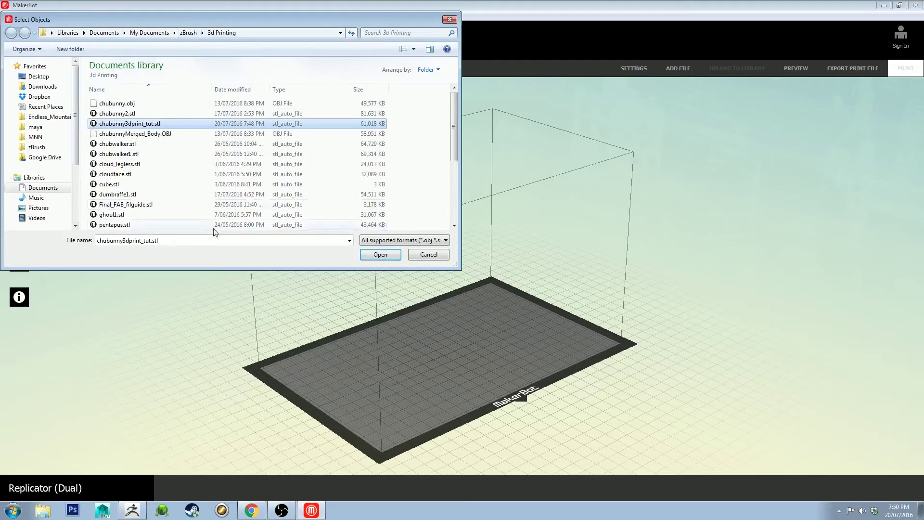
click(379, 254)
drag(328, 215, 396, 261)
scroll(348, 239, up, 5)
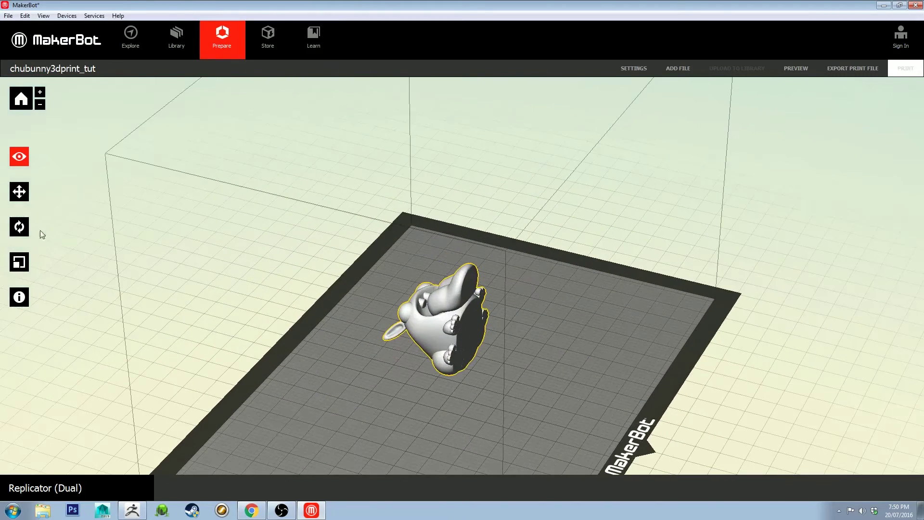
- Rotate the bunny 90° about X so it stands upright with ears up
click(20, 227)
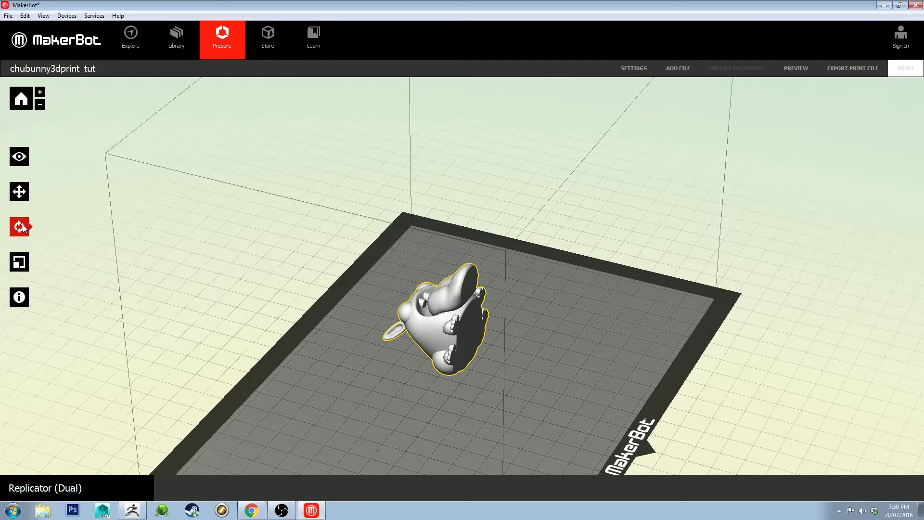
click(22, 224)
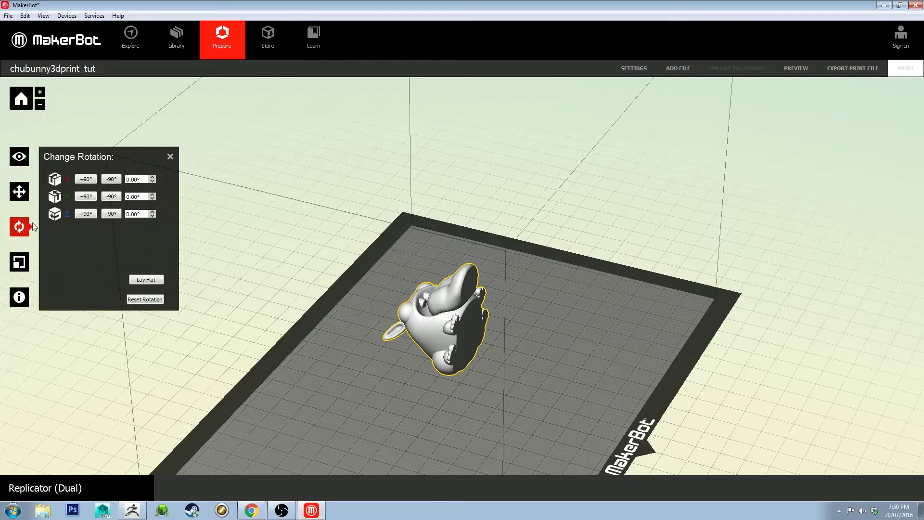
click(85, 195)
click(113, 197)
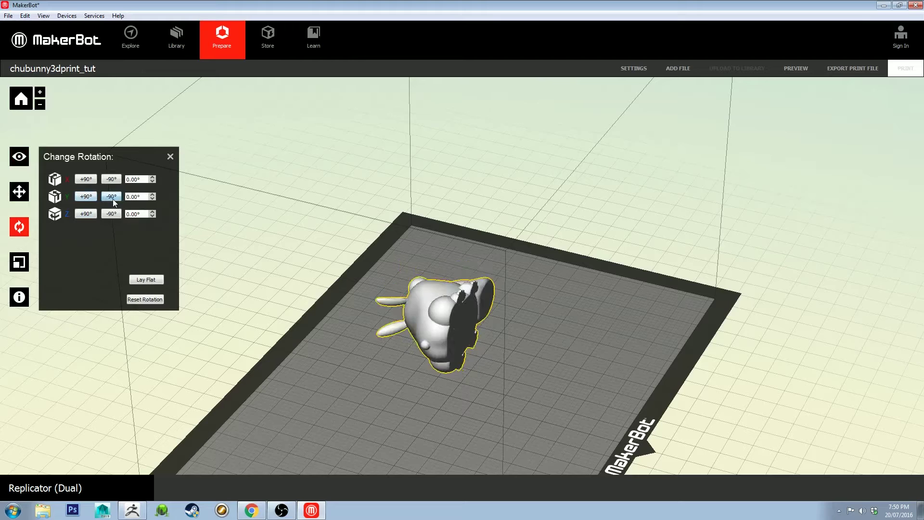
click(114, 180)
click(113, 179)
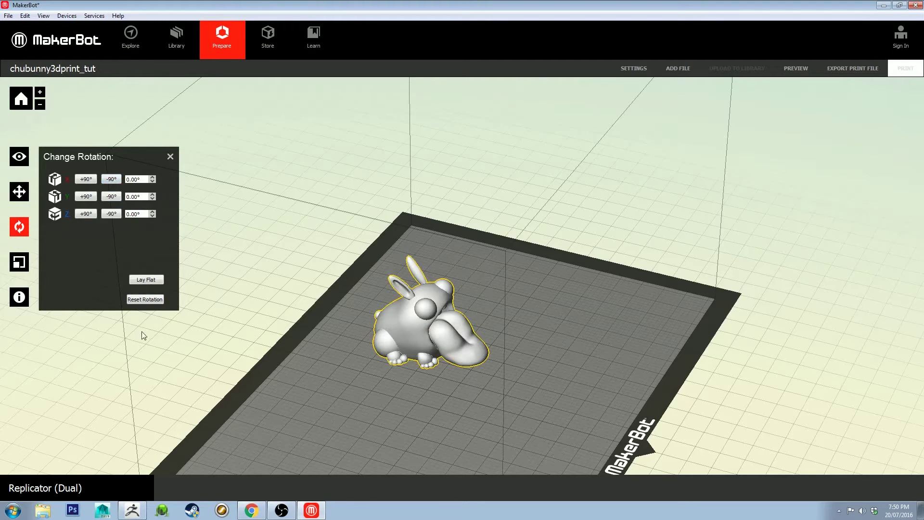
- Drop the bunny onto the platform and centre it at 0.00 mm
click(19, 191)
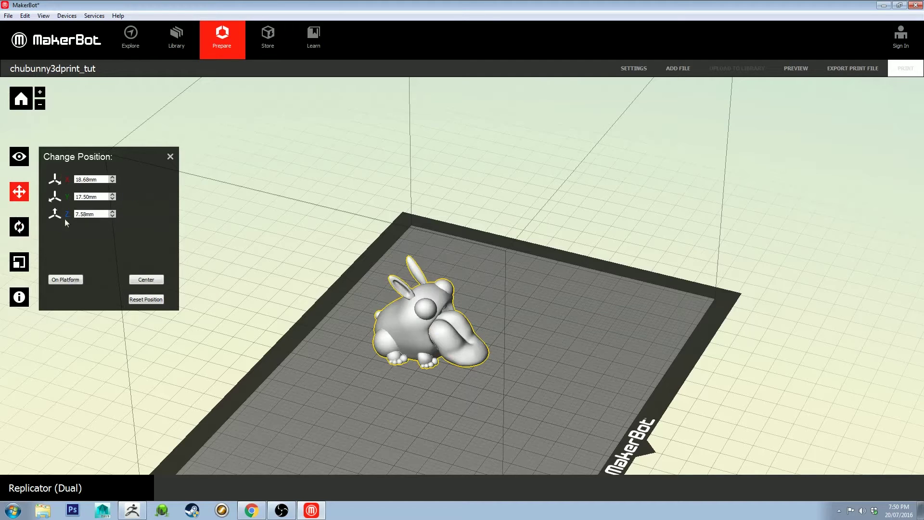
click(65, 279)
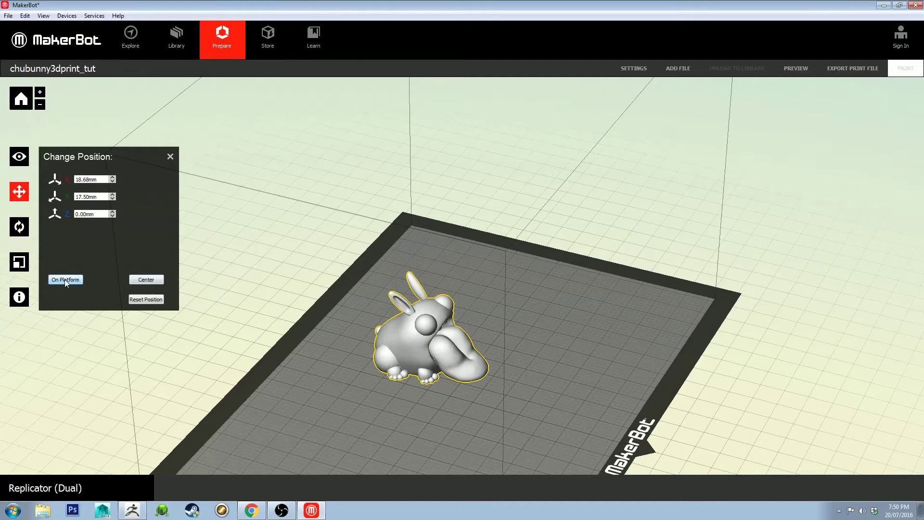
click(153, 279)
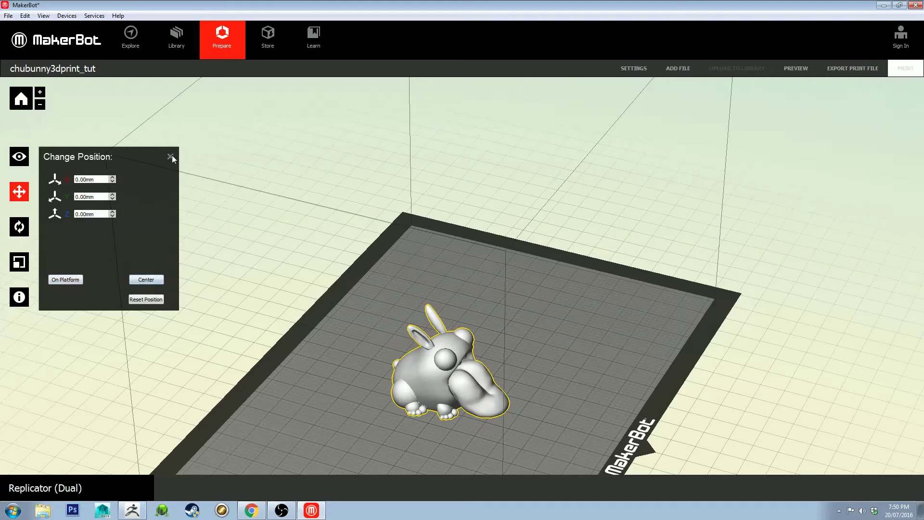
click(171, 157)
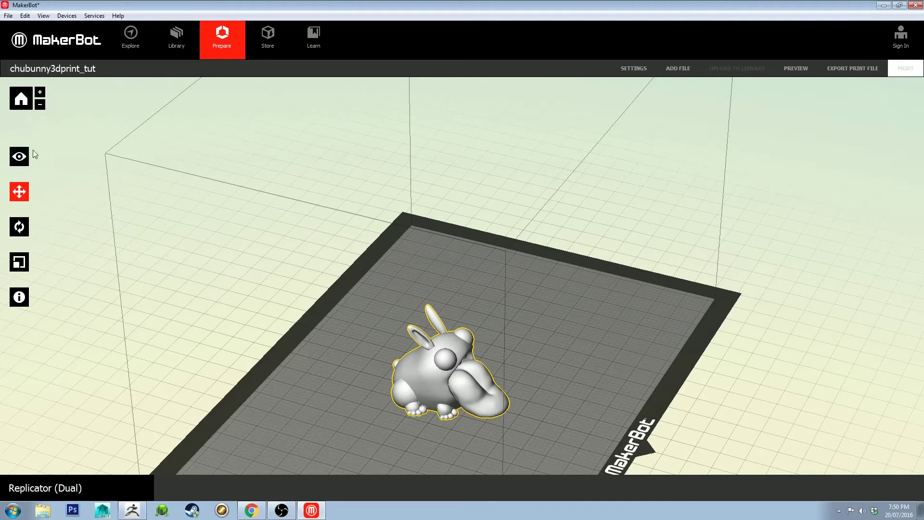
click(19, 157)
drag(138, 176, 499, 270)
- Inspect the bunny close up and show its dimensions: 37.36 × 50.15 × 35.00 mm at 100%
scroll(505, 284, up, 3)
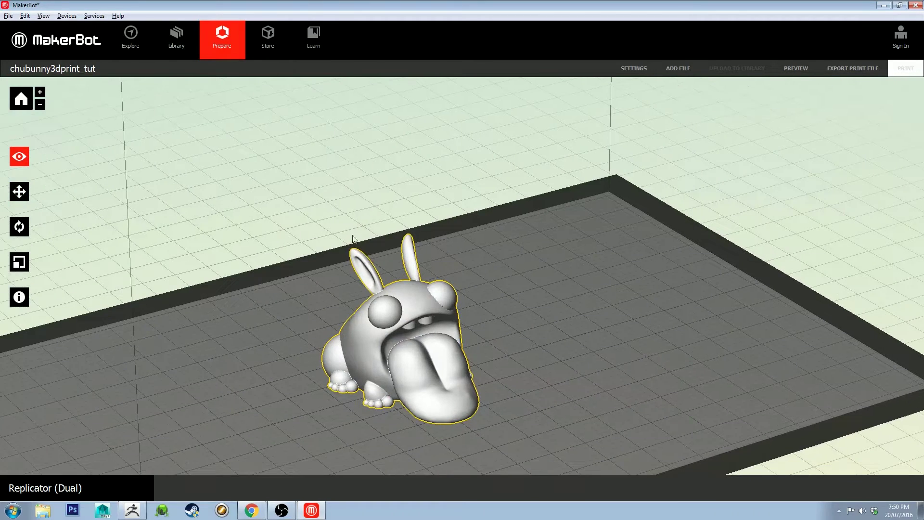
drag(382, 185, 313, 247)
scroll(314, 248, up, 6)
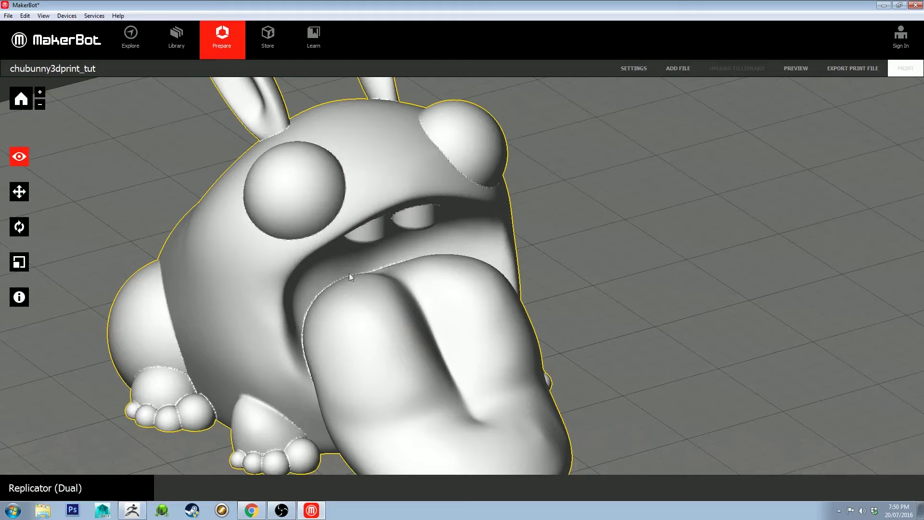
scroll(464, 239, down, 6)
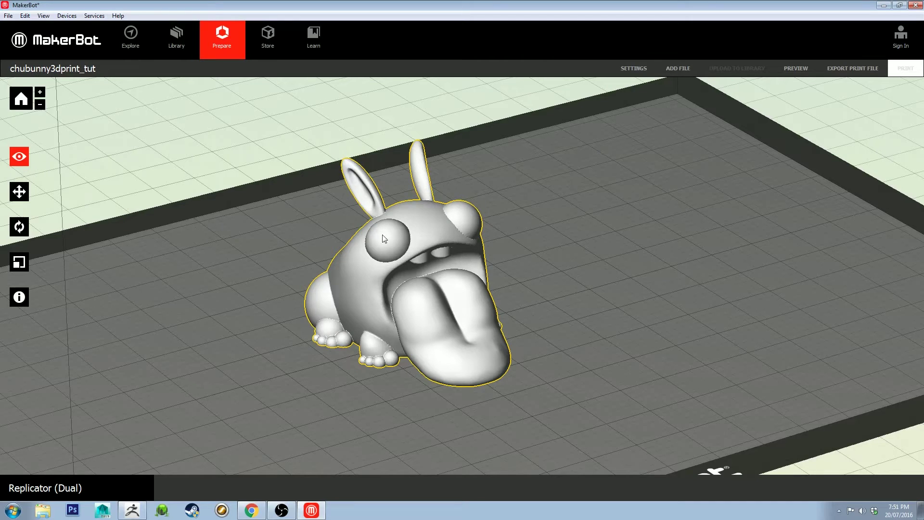
click(20, 262)
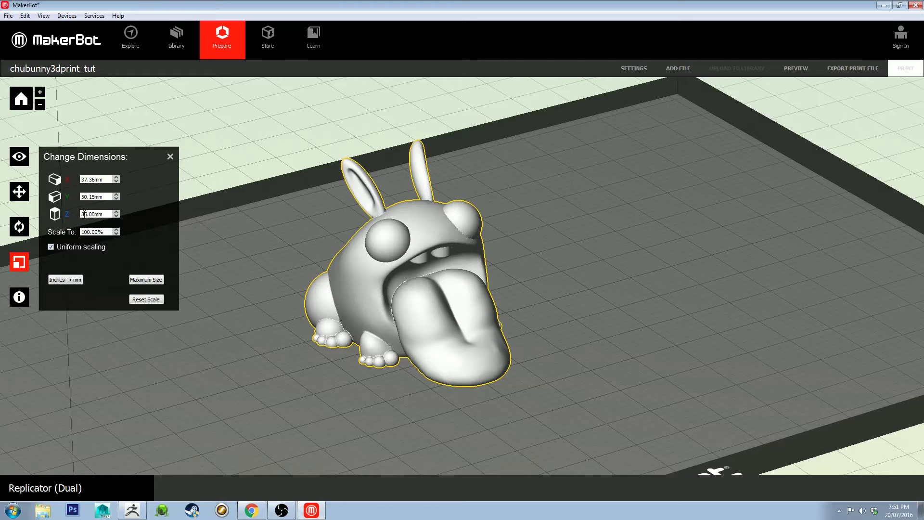
- Keep the bunny's Z height at 35 mm (37.36 × 50.15 mm, 100% scale), then close the dimensions panel
double_click(104, 213)
click(170, 157)
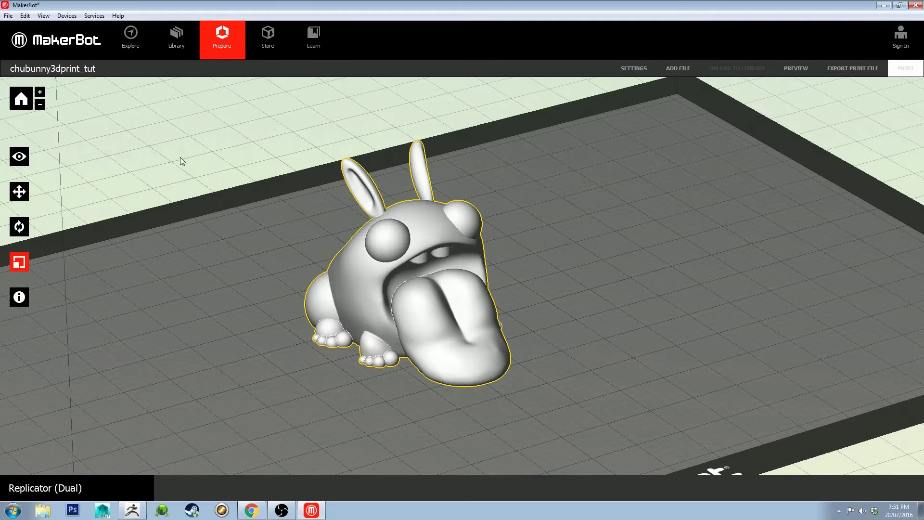
click(18, 264)
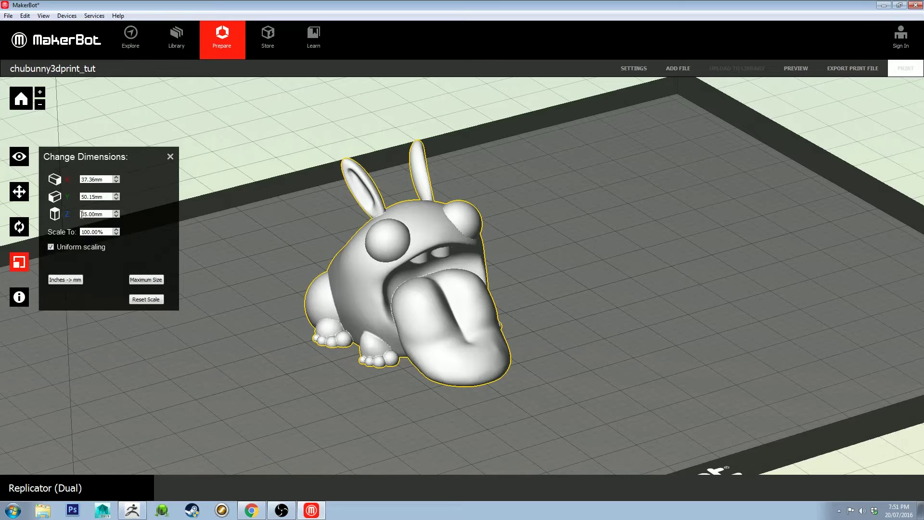
drag(82, 214, 138, 223)
click(170, 156)
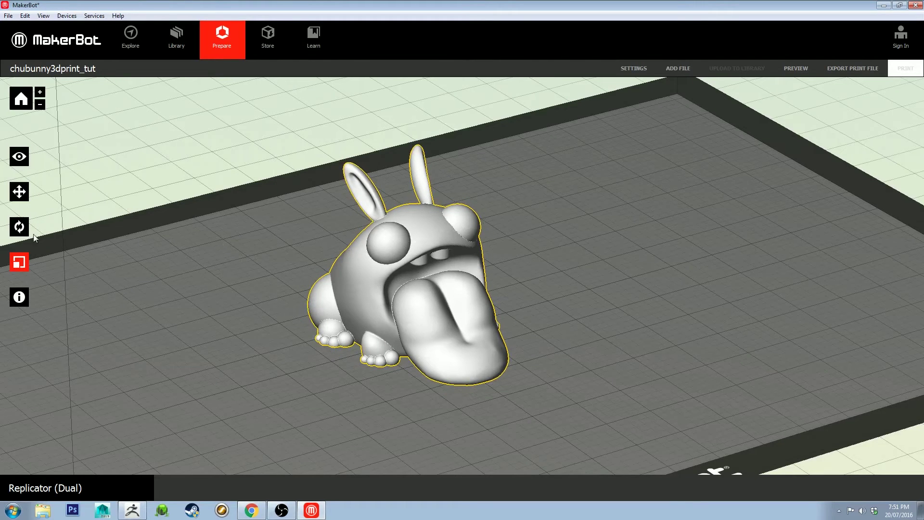
click(21, 263)
click(21, 262)
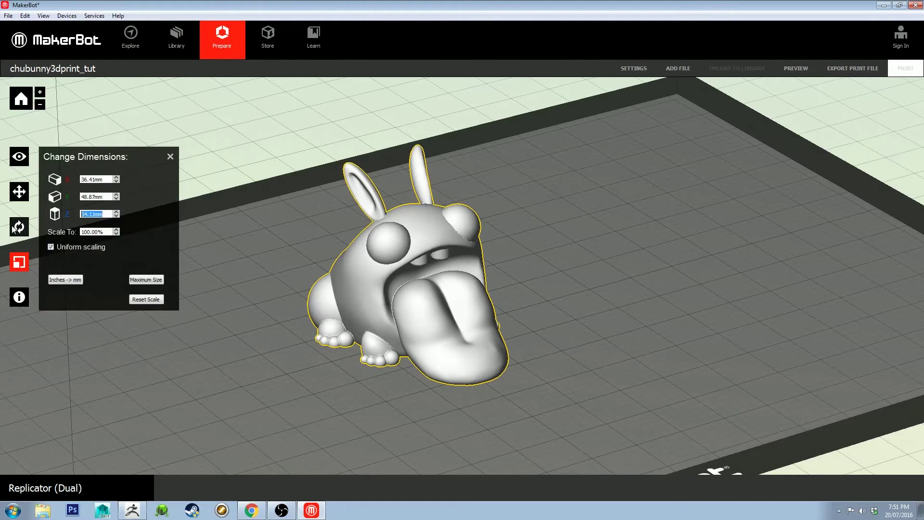
click(169, 157)
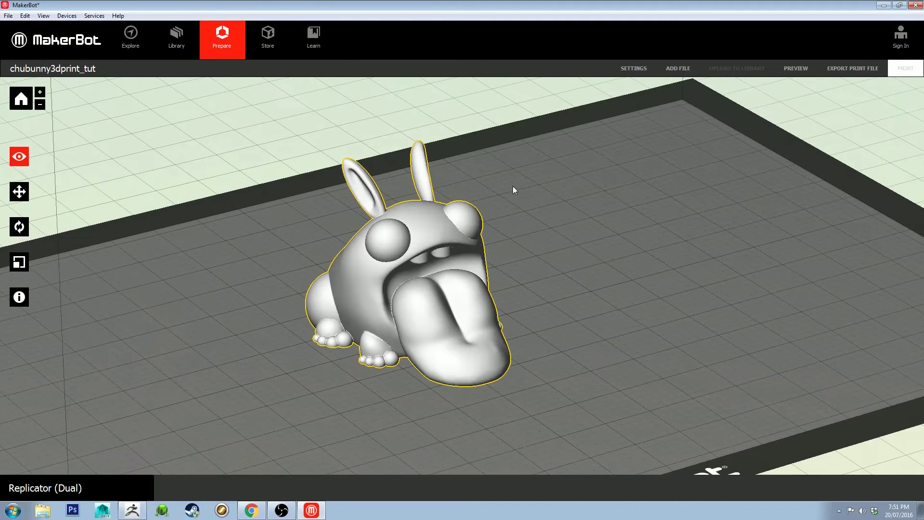
drag(521, 174, 514, 198)
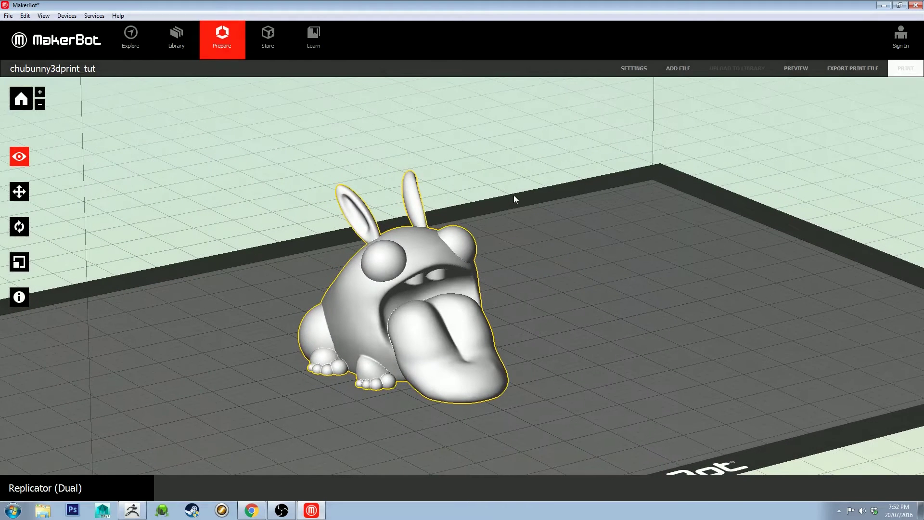
click(20, 266)
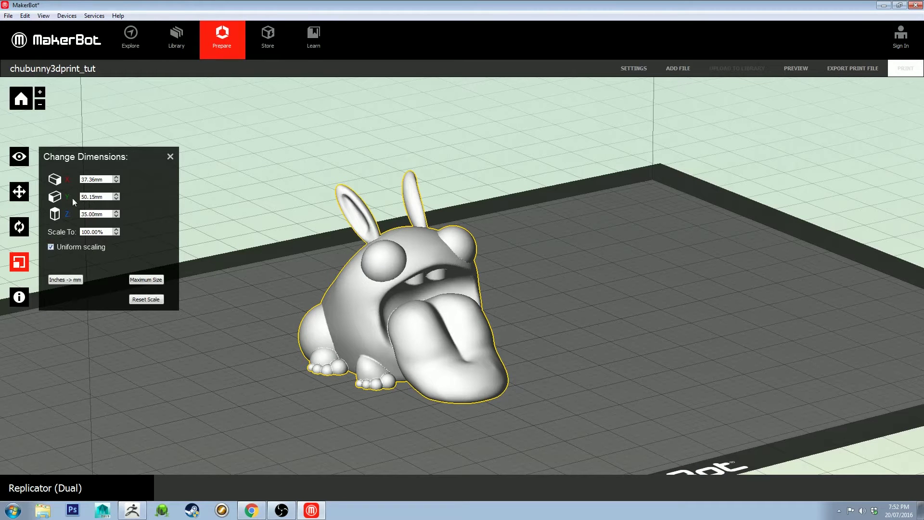
click(171, 157)
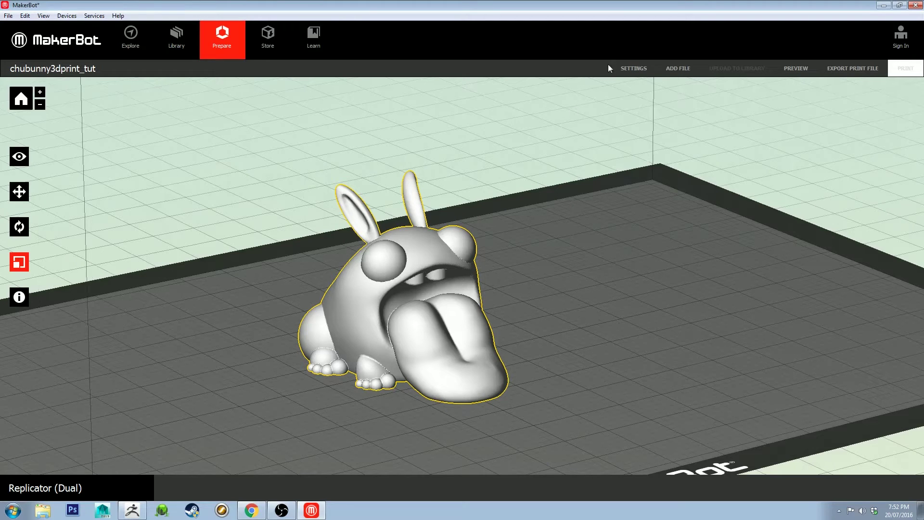
- Compare the custom presets and select ABS: 230 °C extruder, 105 °C platform
click(634, 68)
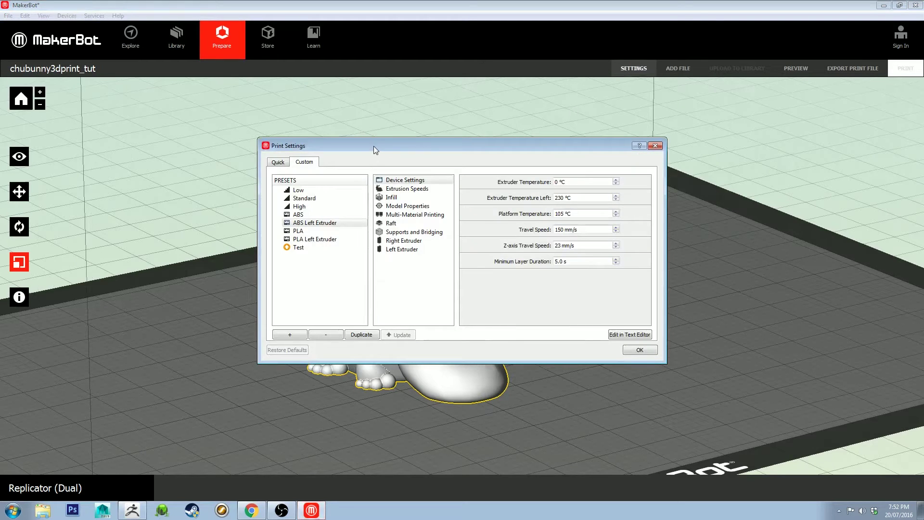
drag(373, 145, 329, 135)
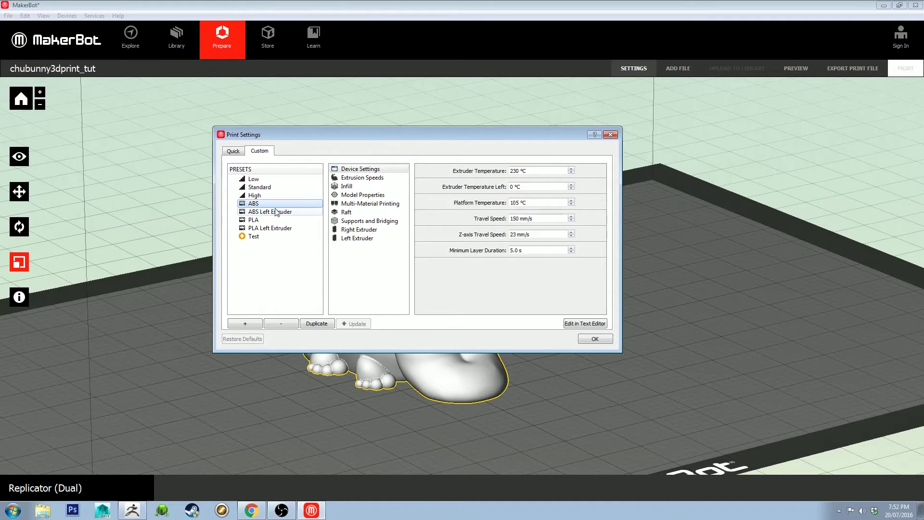
click(278, 204)
click(279, 221)
click(279, 228)
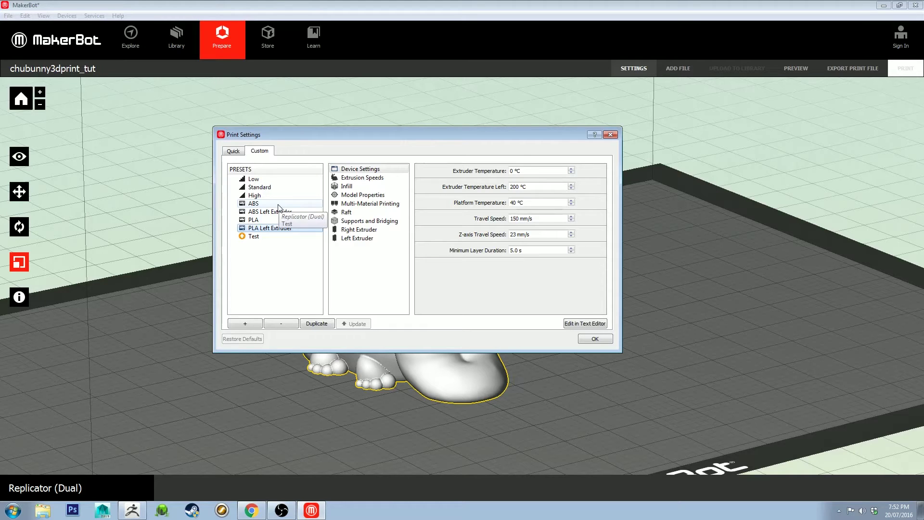
click(278, 206)
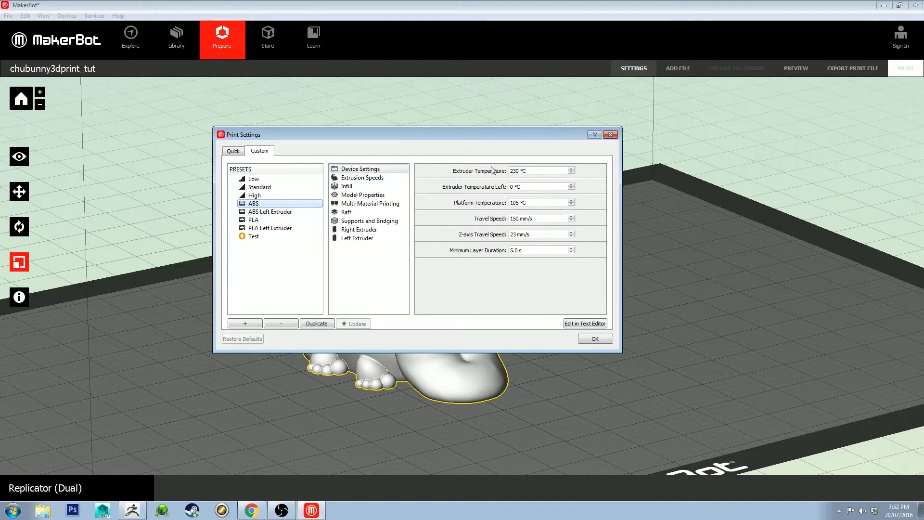
drag(553, 203, 509, 203)
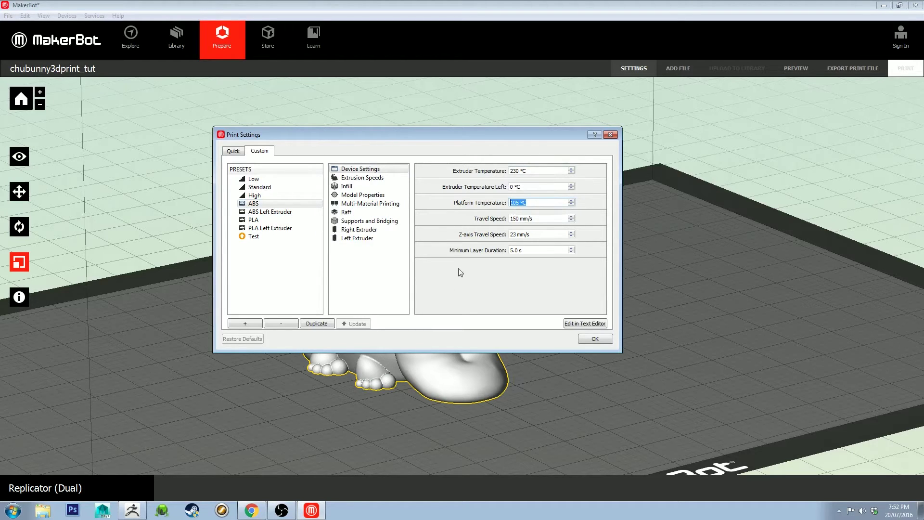
- Review the ABS infill and extrusion speed settings, including Bridges at 40 mm/s
click(348, 186)
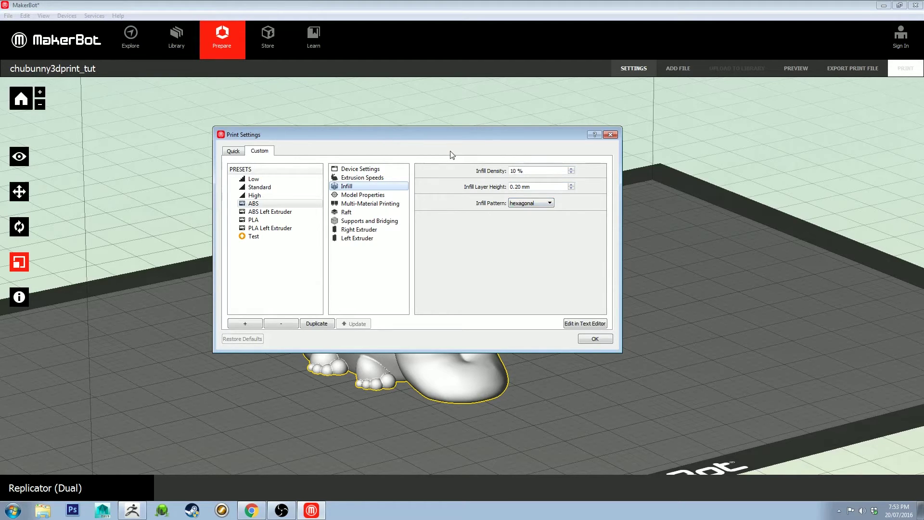
click(363, 182)
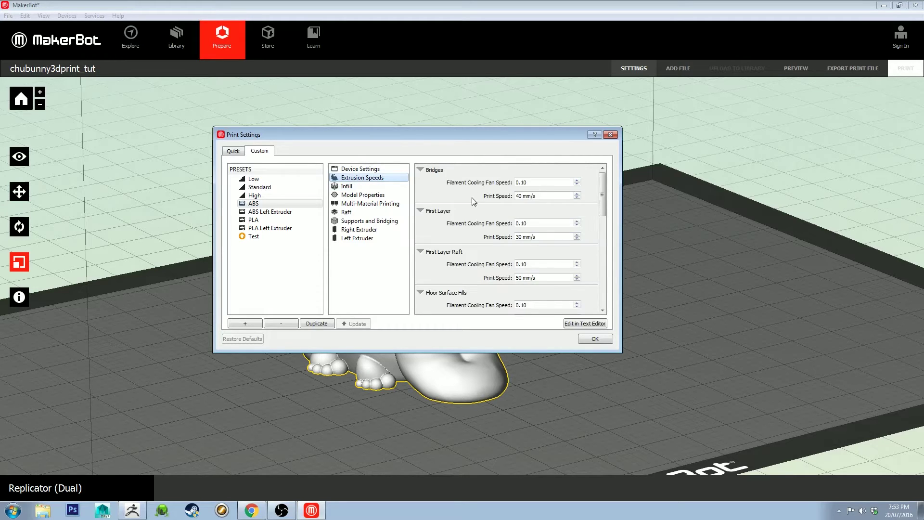
scroll(469, 200, down, 4)
scroll(450, 261, down, 3)
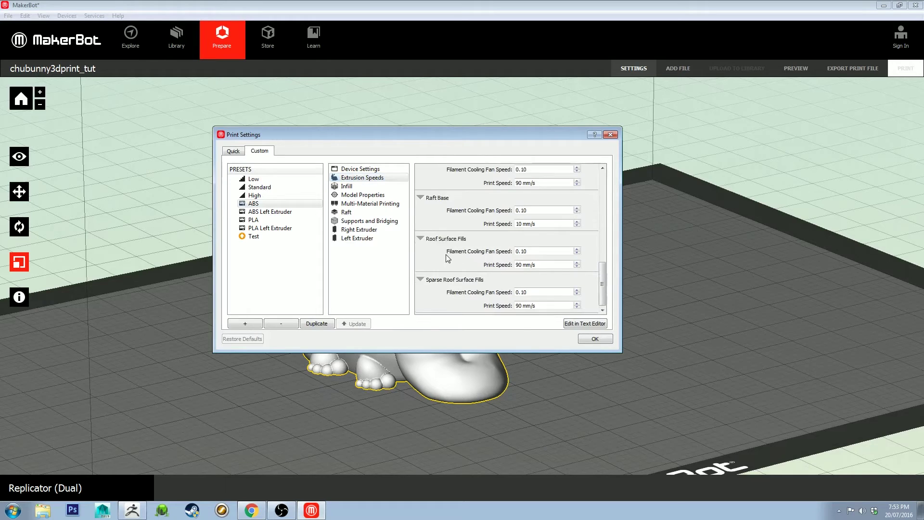
scroll(448, 254, up, 8)
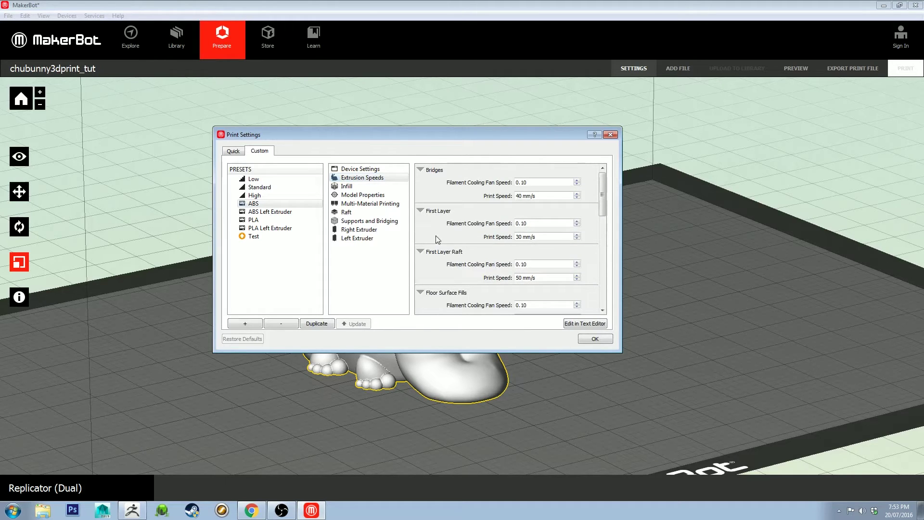
- Keep the ABS layer height at 0.15 mm and set Number of Shells to 1
click(364, 195)
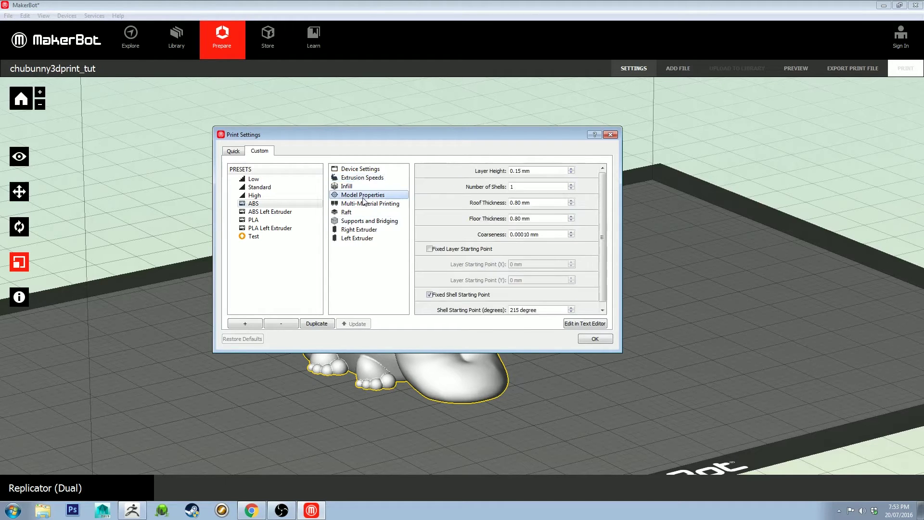
key(Tab)
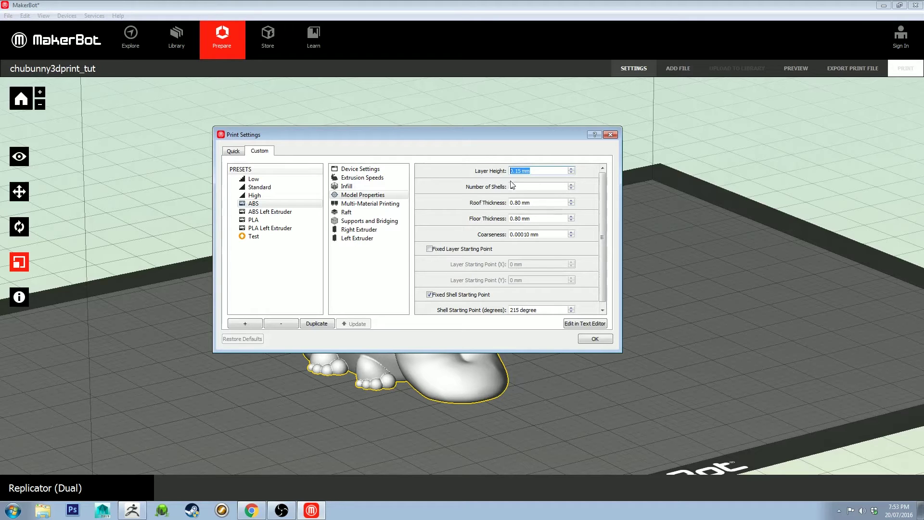
click(538, 171)
double_click(526, 187)
text(1)
scroll(466, 214, down, 1)
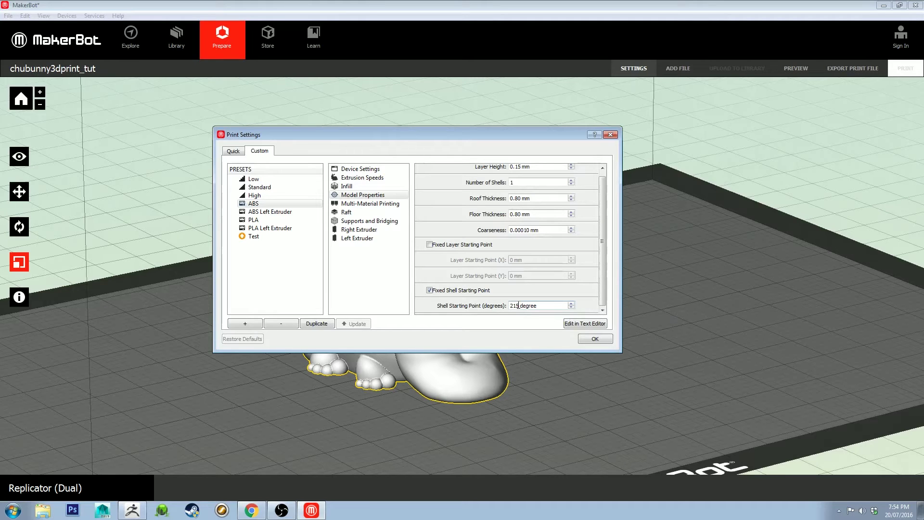
- Show the Multi-Material Printing settings: both material extruders at 0, purge walls off
drag(585, 134, 812, 80)
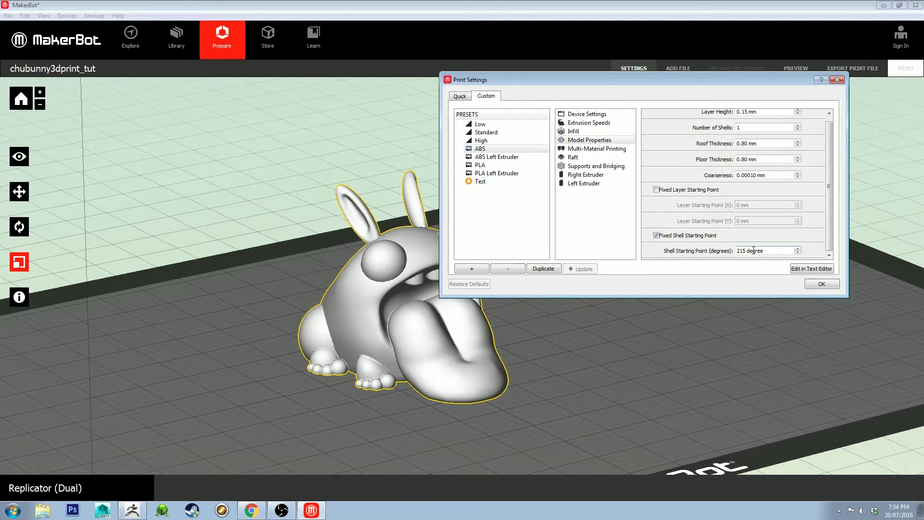
click(770, 251)
double_click(768, 252)
click(597, 148)
drag(621, 80, 550, 117)
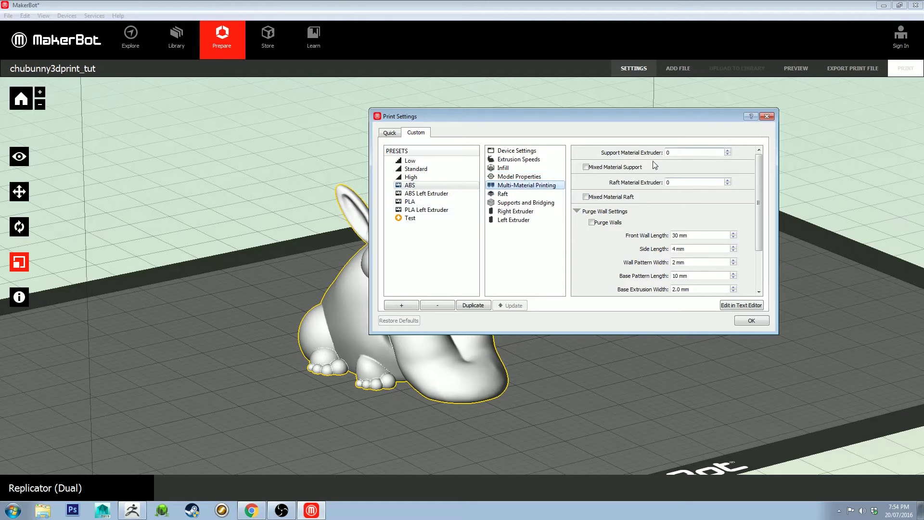
double_click(668, 152)
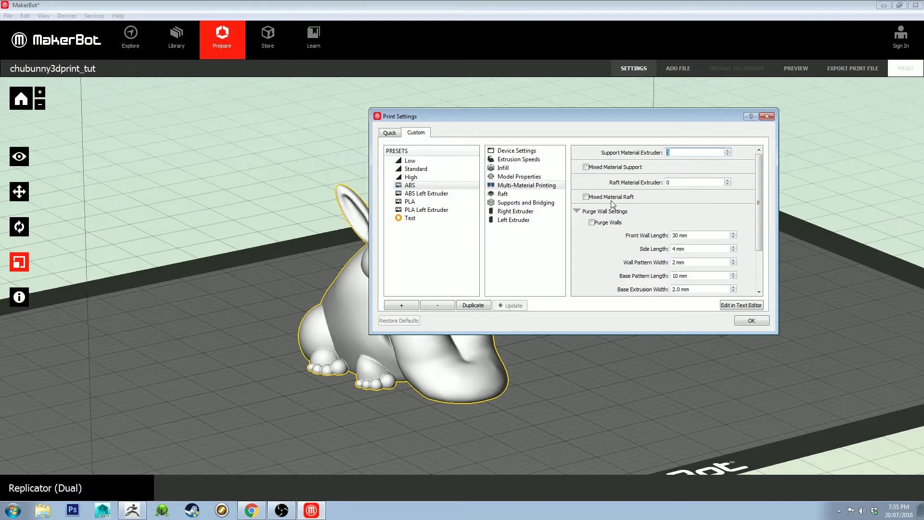
scroll(583, 250, down, 2)
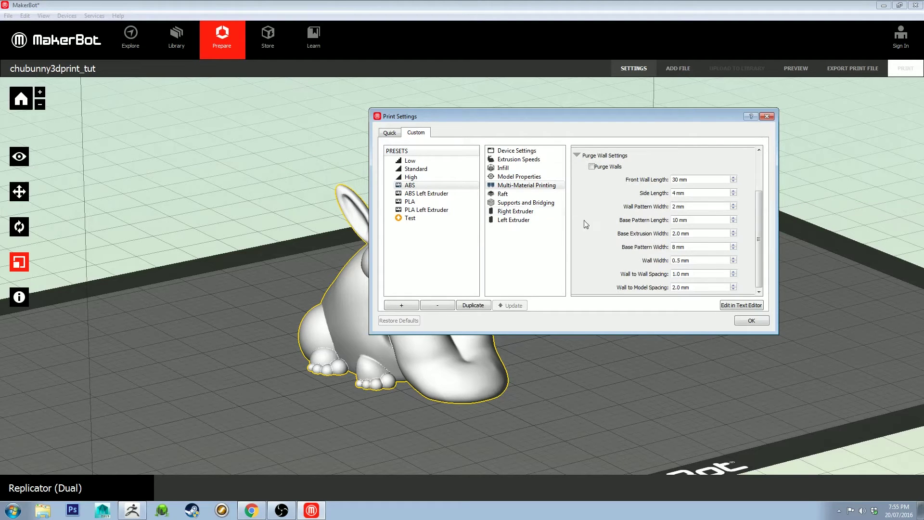
- Review the ABS raft settings: 0.60 mm model spacing, 45° interface layers, 0.27 mm heights
click(525, 194)
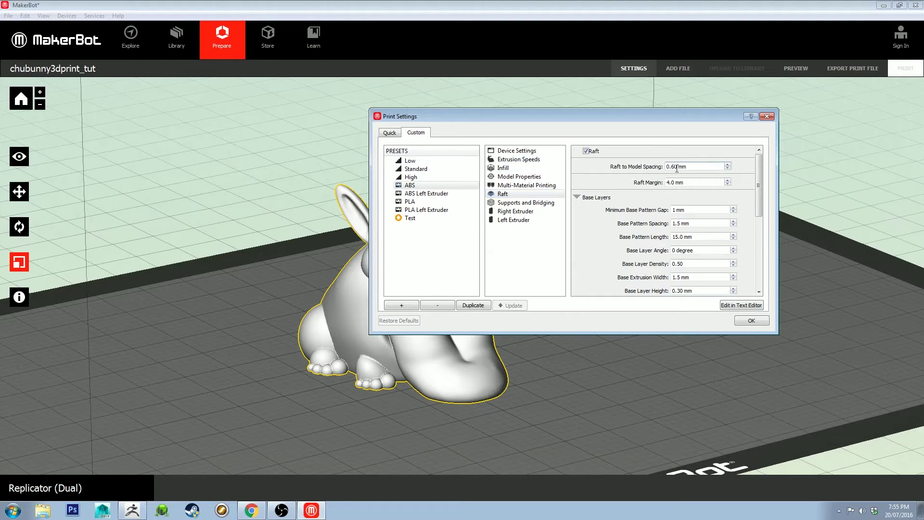
click(450, 194)
click(439, 203)
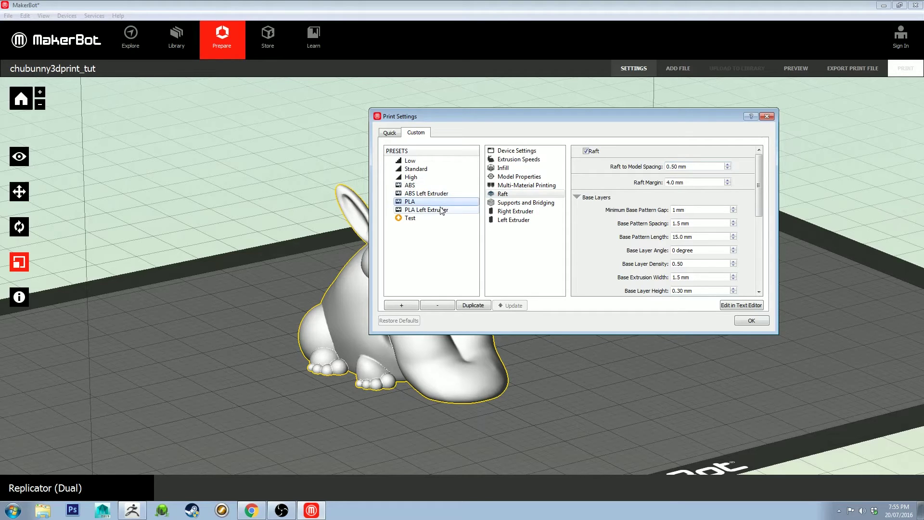
click(442, 185)
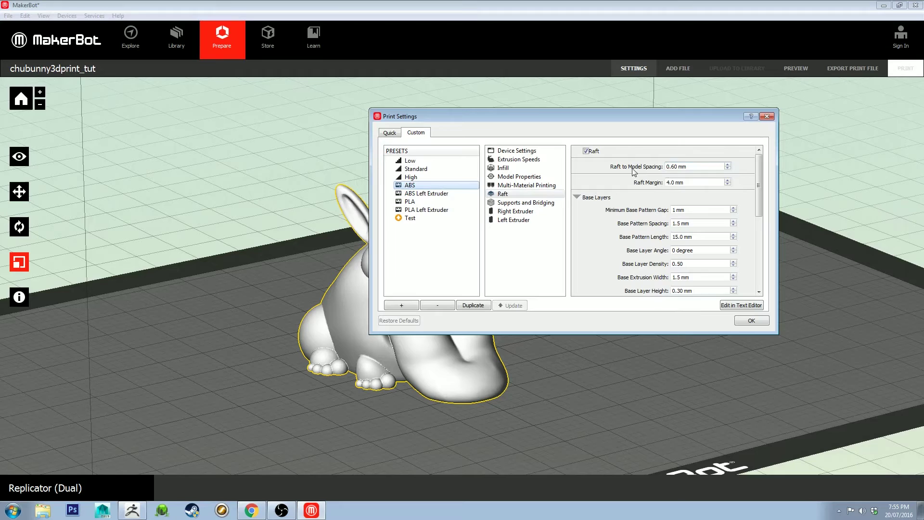
scroll(628, 181, down, 1)
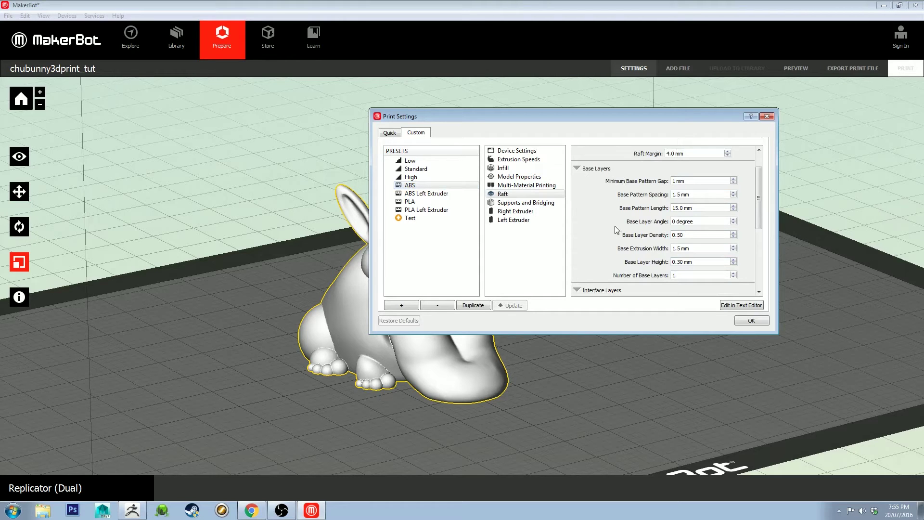
scroll(615, 229, down, 3)
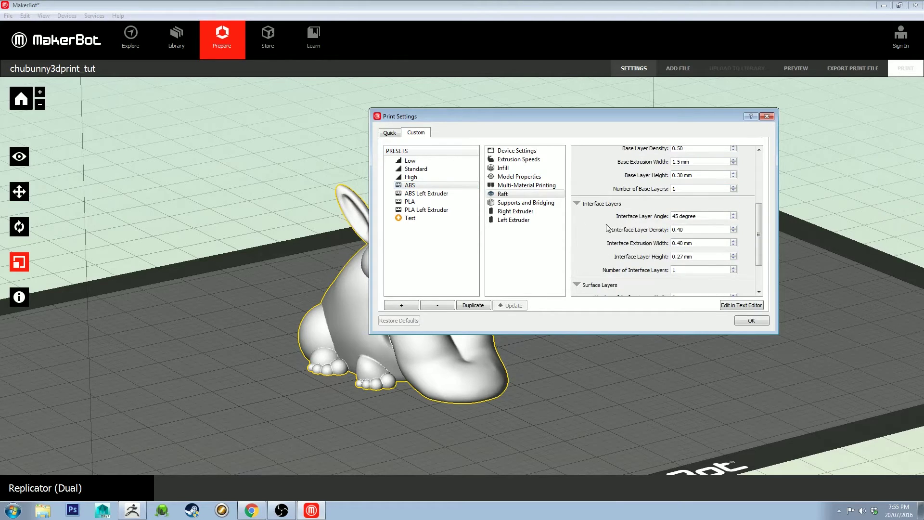
scroll(590, 231, down, 2)
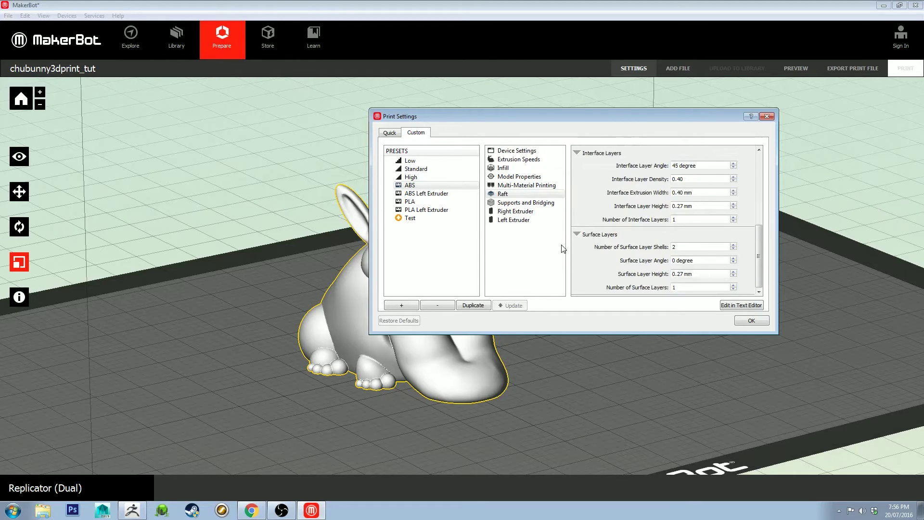
- Turn on support generation in the ABS Supports and Bridging settings
click(547, 206)
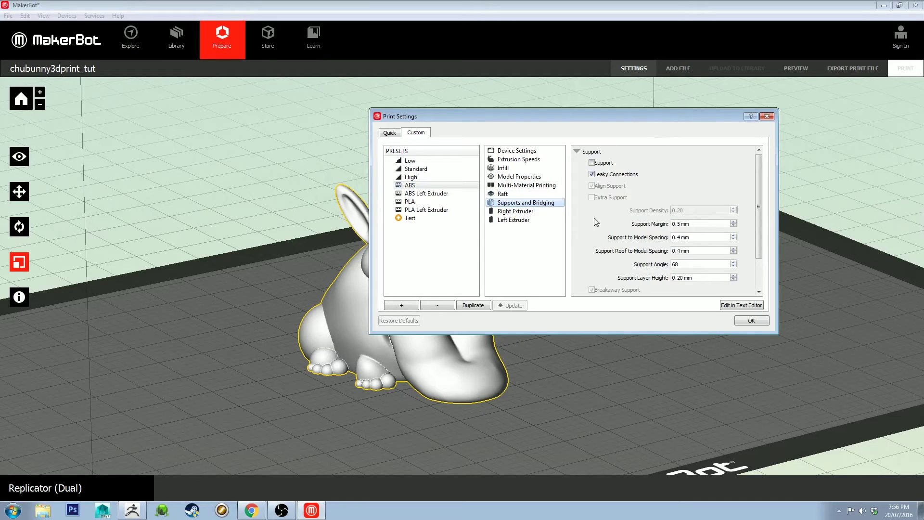
click(593, 164)
scroll(585, 209, down, 3)
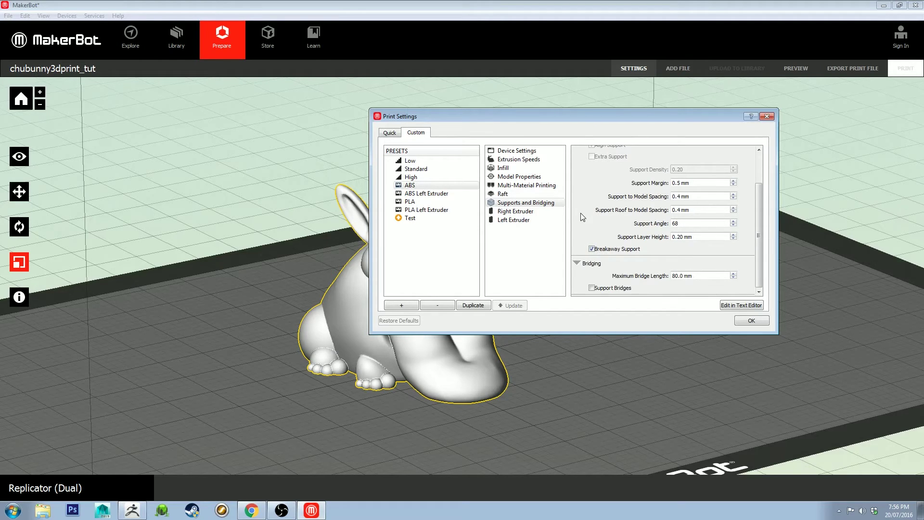
scroll(584, 212, up, 3)
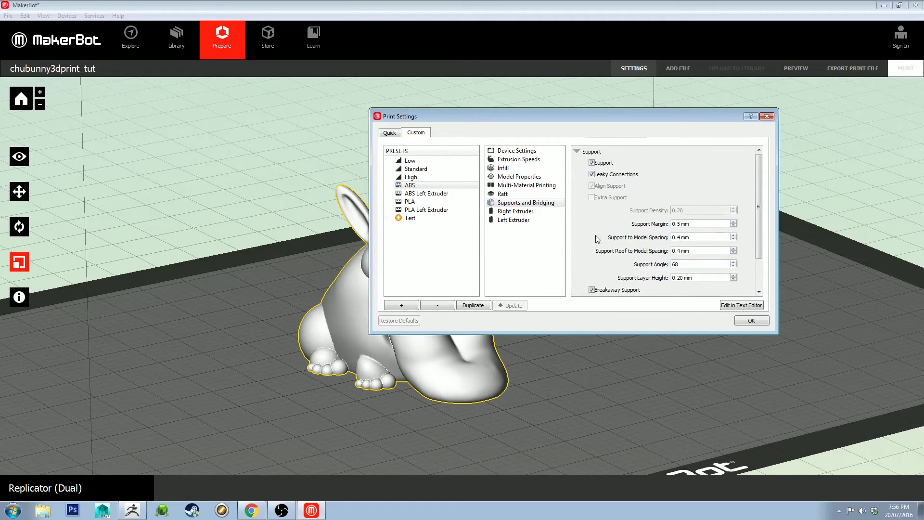
scroll(599, 236, down, 3)
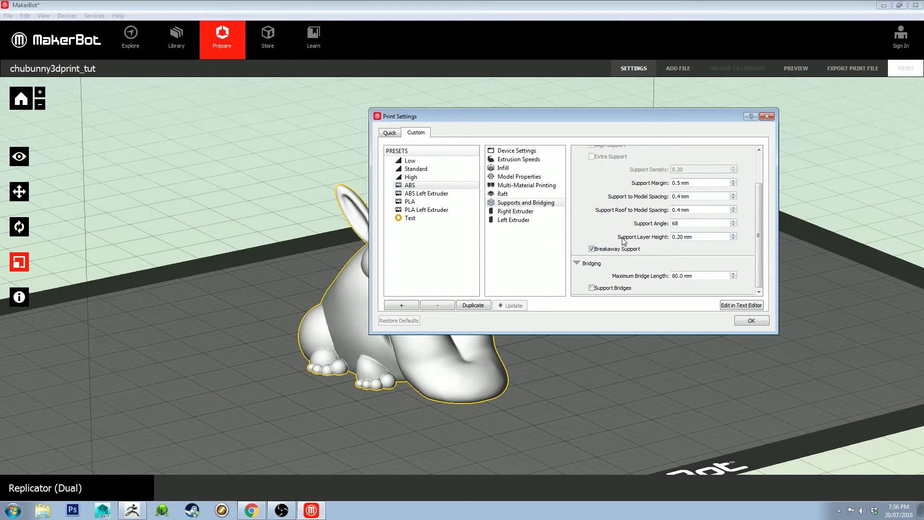
- Set Support Layer Height to 0.15 mm
mouse_move(624, 241)
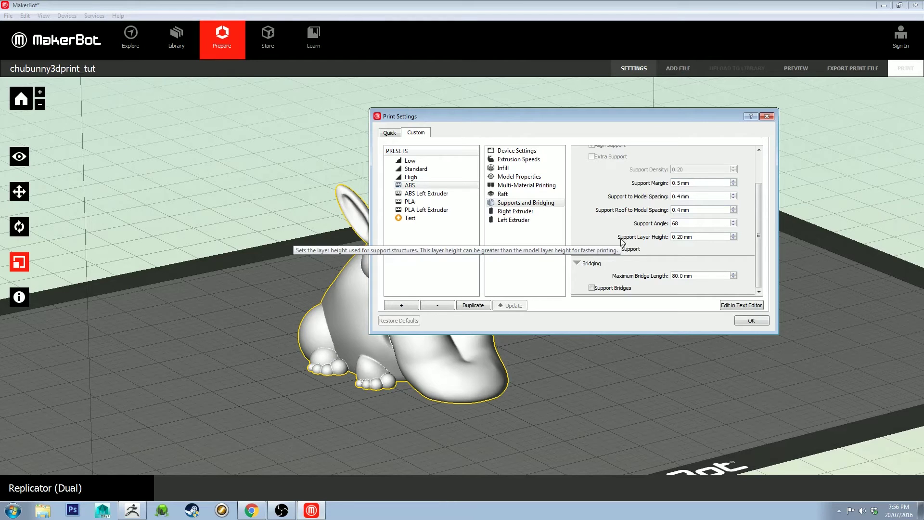
click(681, 238)
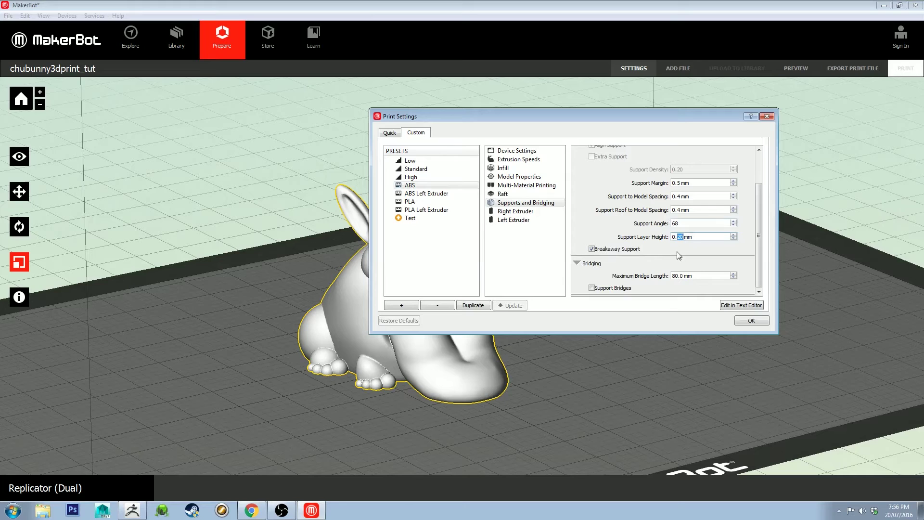
click(673, 235)
key(Delete)
text(15)
key(Return)
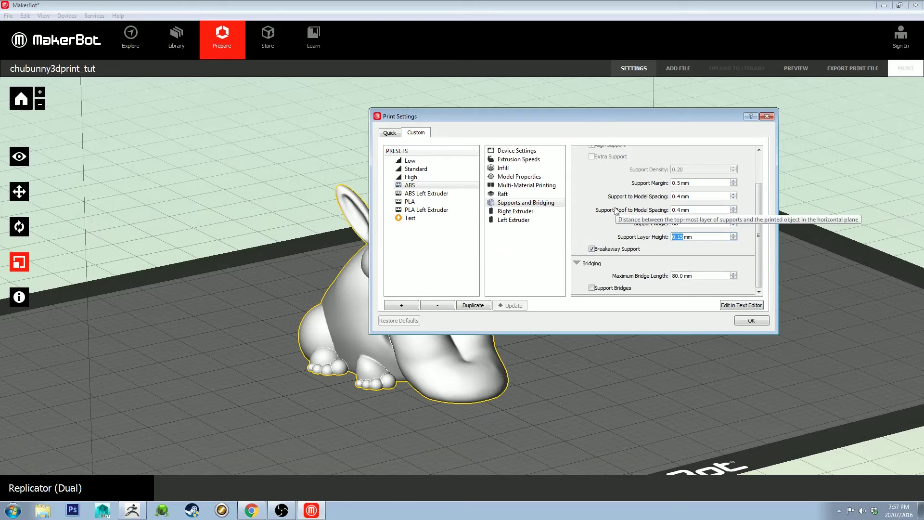
- Inspect the ABS Right Extruder settings: 1.75 mm filament diameter, 1.5 mm retraction at 25 mm/s
click(519, 212)
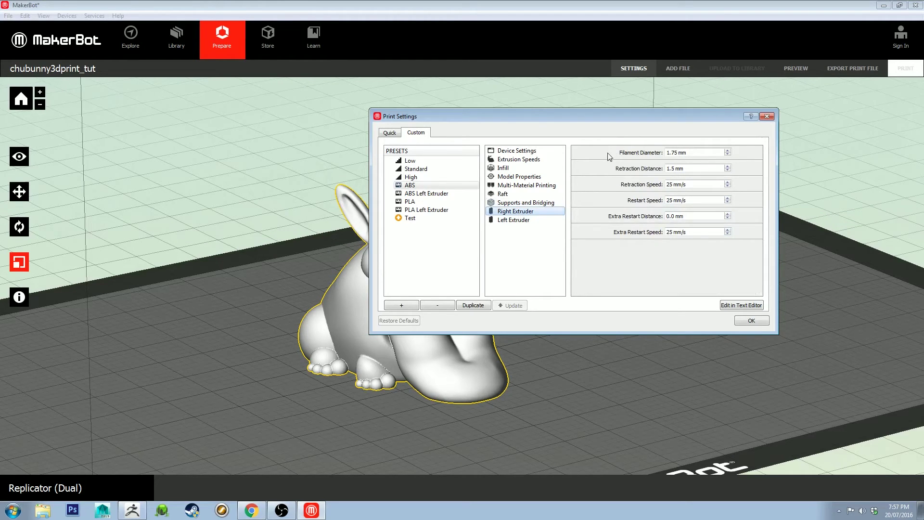
click(414, 192)
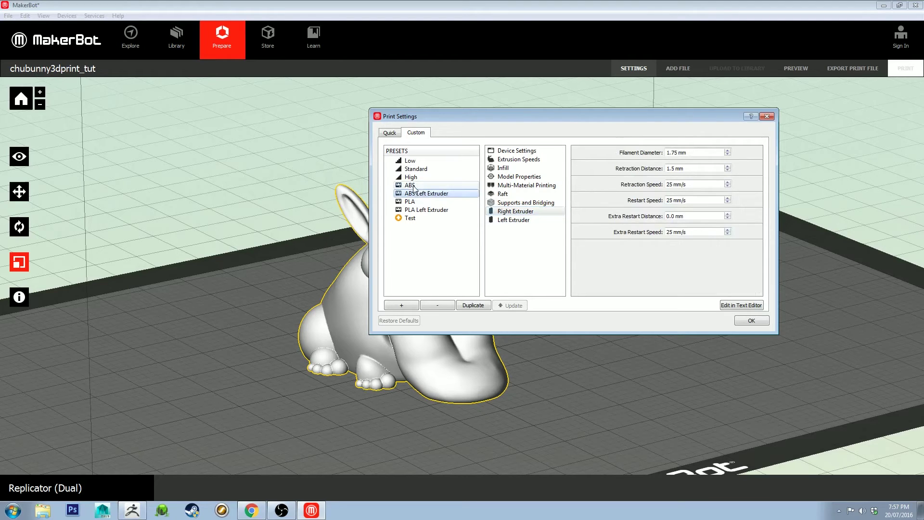
click(413, 187)
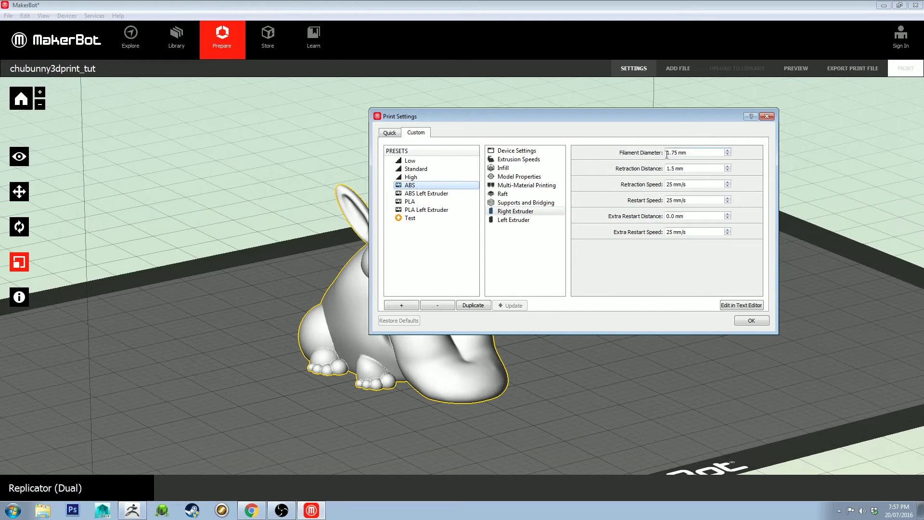
drag(667, 153, 707, 153)
click(706, 152)
key(ctrl+a)
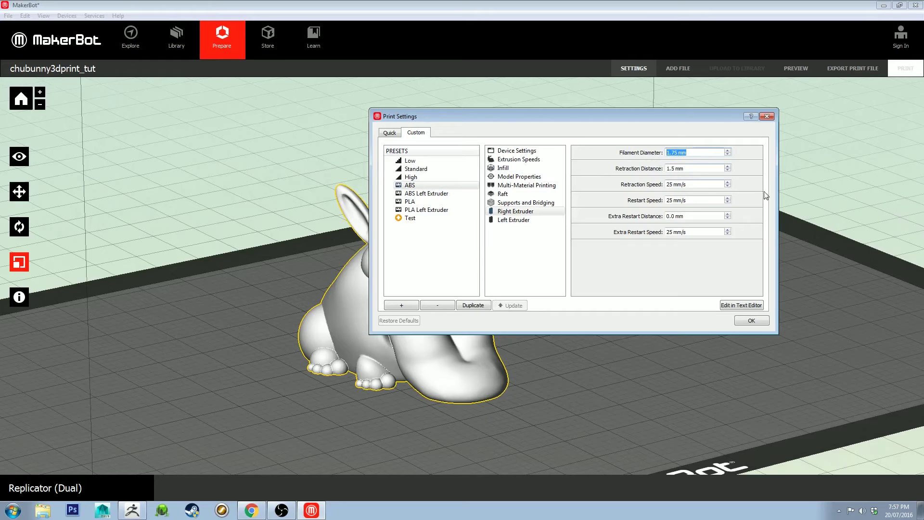
click(715, 152)
drag(581, 114, 535, 114)
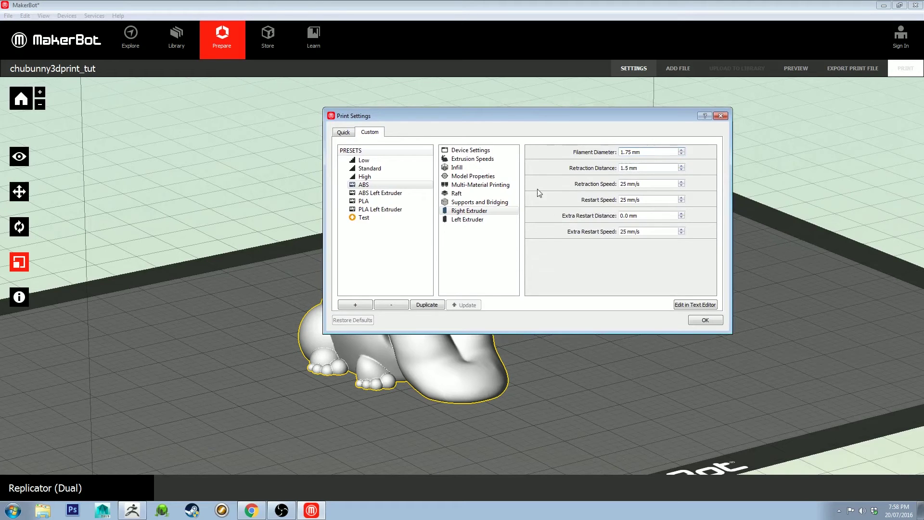
- Switch to the PLA preset and check its temperature and travel speed settings
click(360, 202)
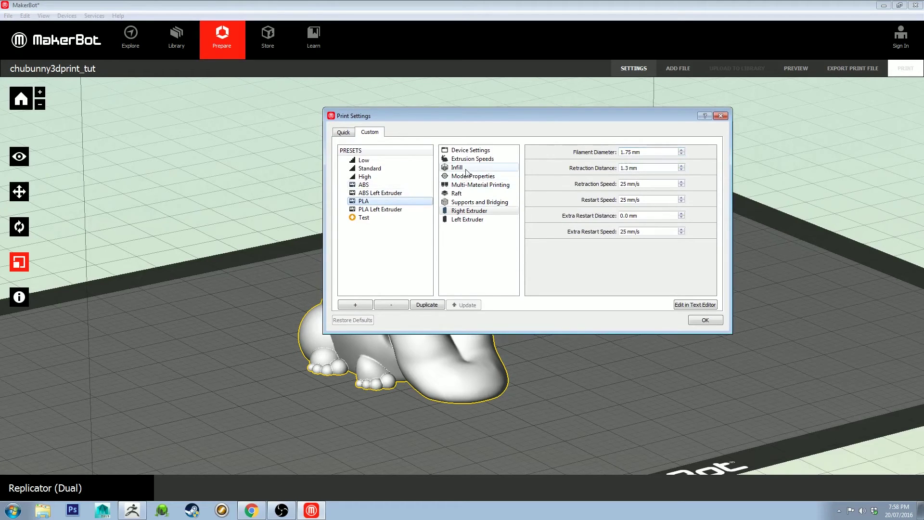
click(476, 152)
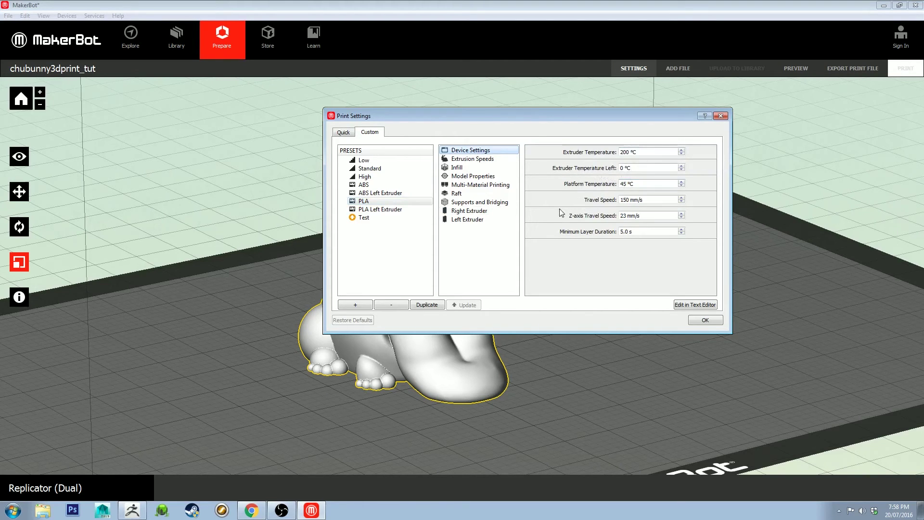
double_click(625, 184)
click(651, 185)
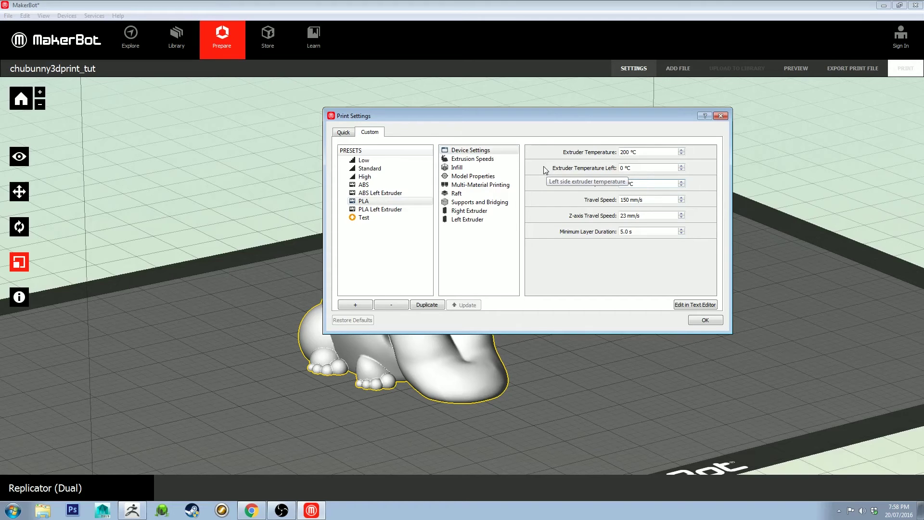
- Review PLA extruder, raft, layer height, infill and extrusion speed settings, then confirm with OK
click(494, 214)
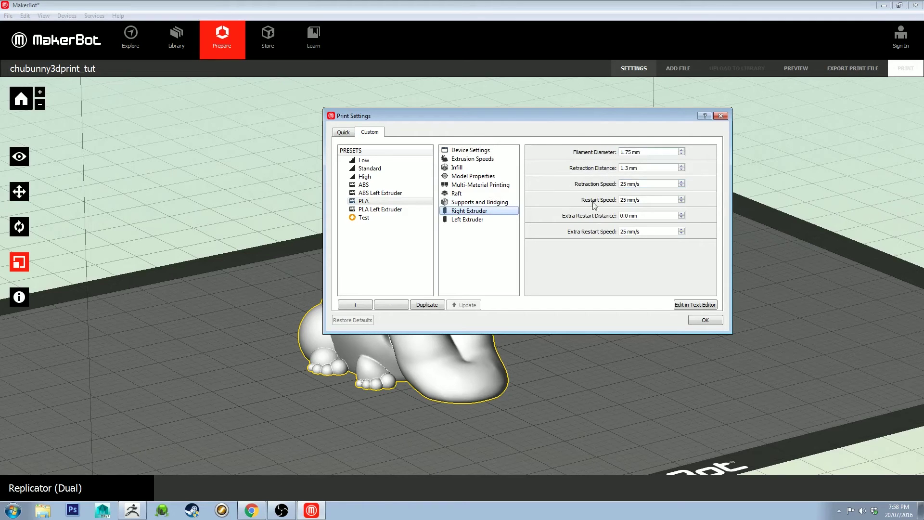
click(485, 194)
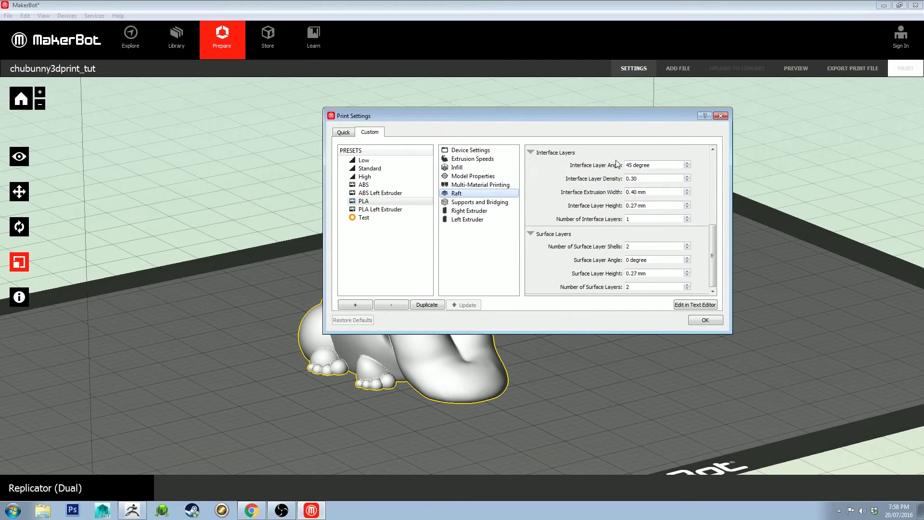
click(479, 178)
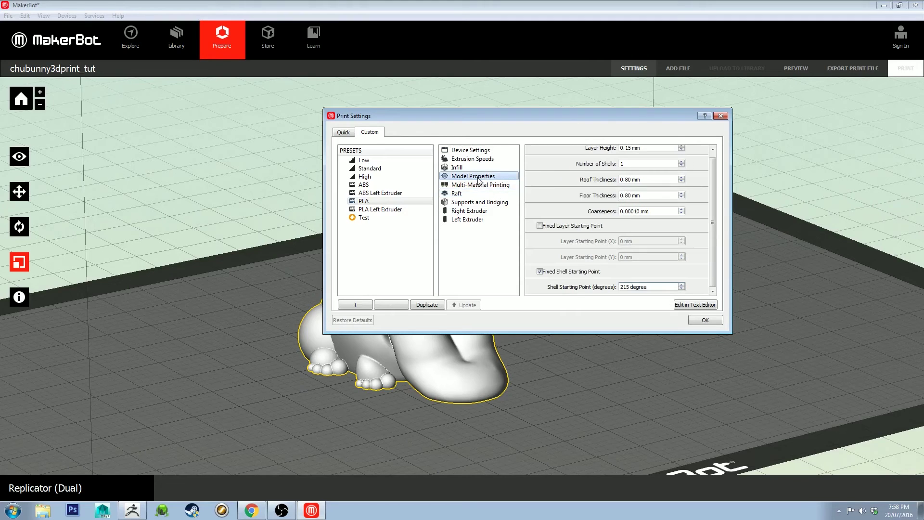
triple_click(643, 151)
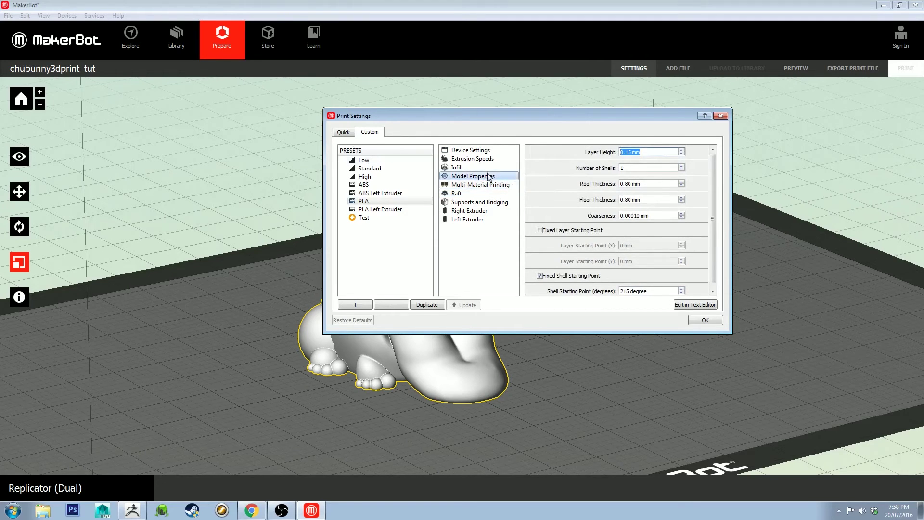
click(474, 168)
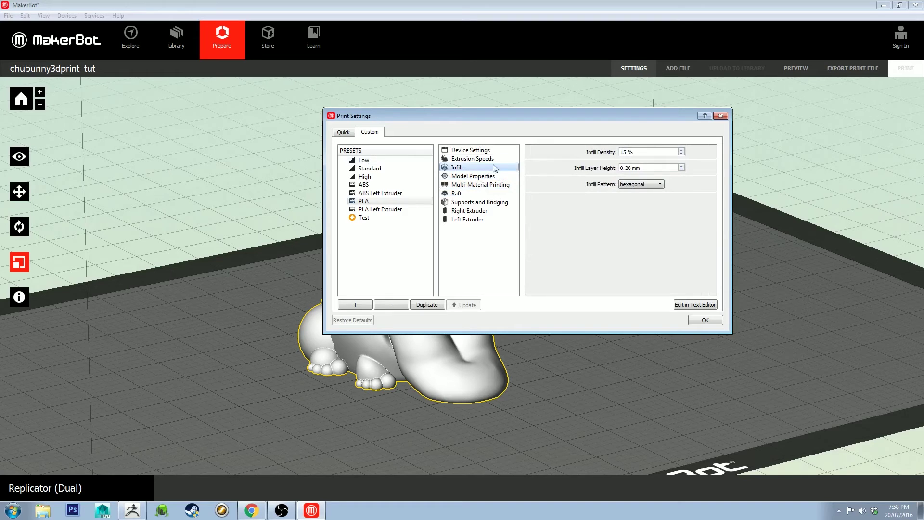
click(621, 152)
click(496, 162)
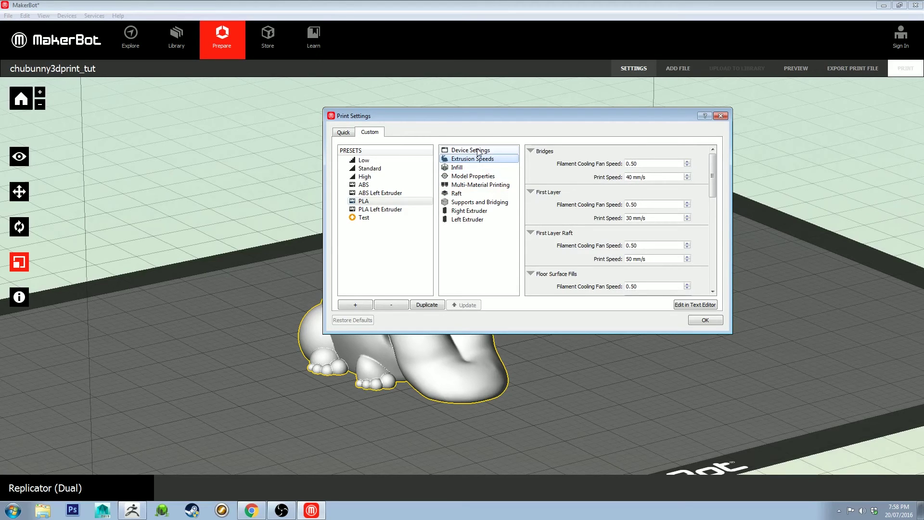
click(712, 320)
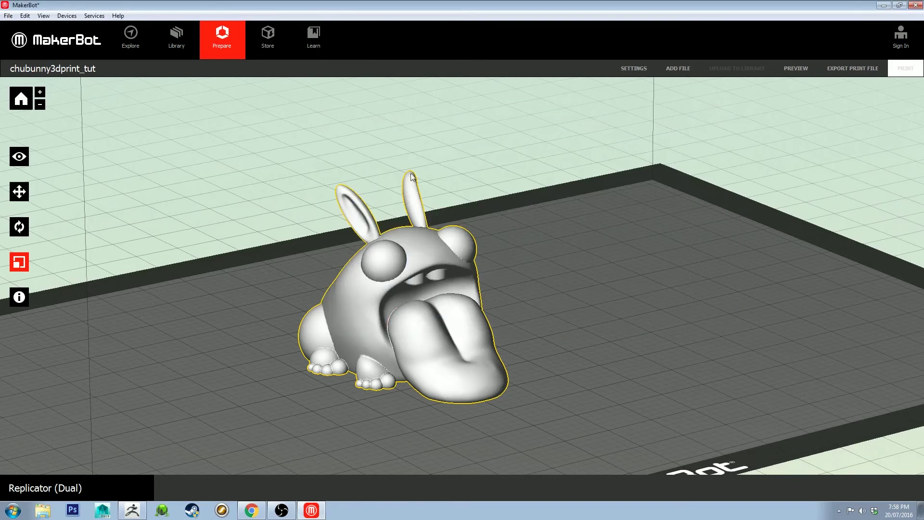
- Slice the bunny into a print preview estimating about 10.3g of material and 1h 4m
click(252, 193)
scroll(251, 192, down, 5)
scroll(295, 212, up, 5)
scroll(342, 211, up, 3)
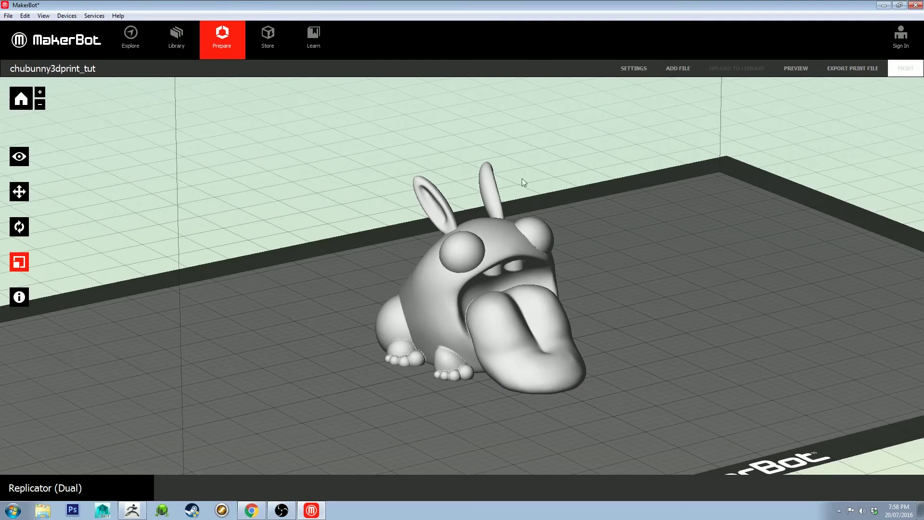
click(532, 389)
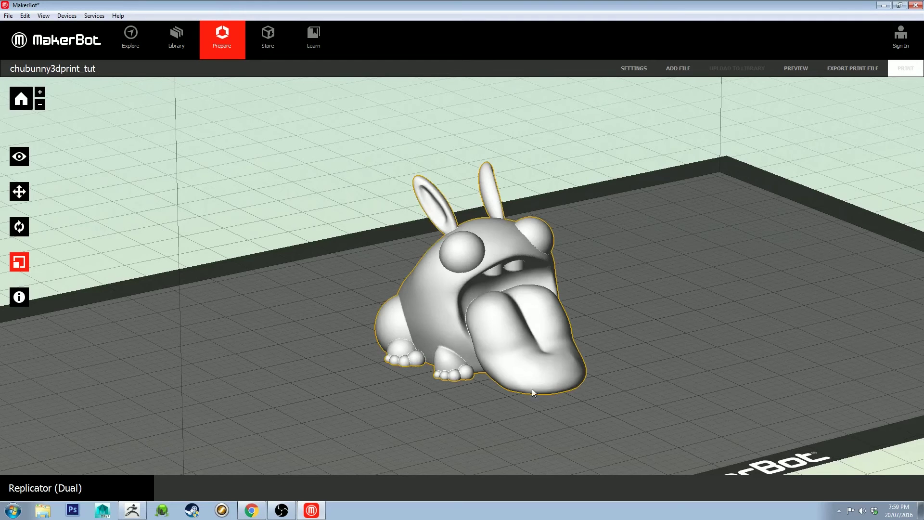
click(562, 232)
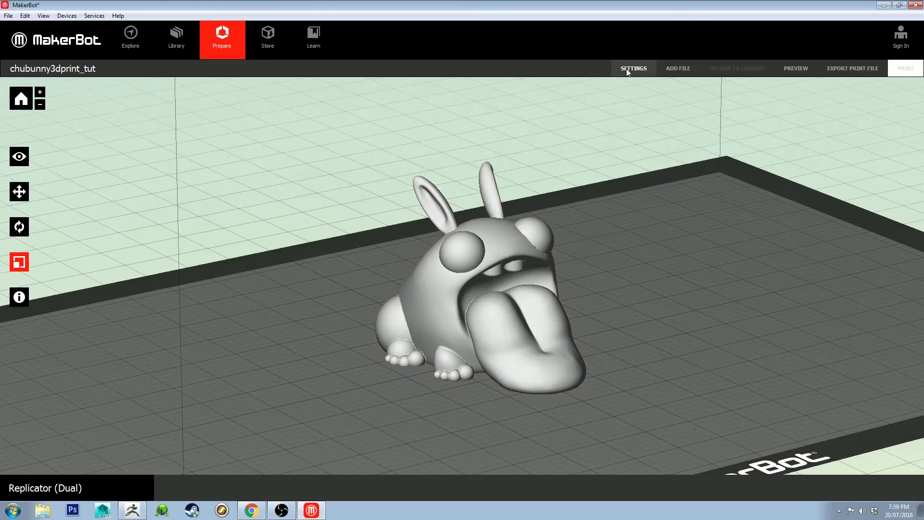
click(793, 68)
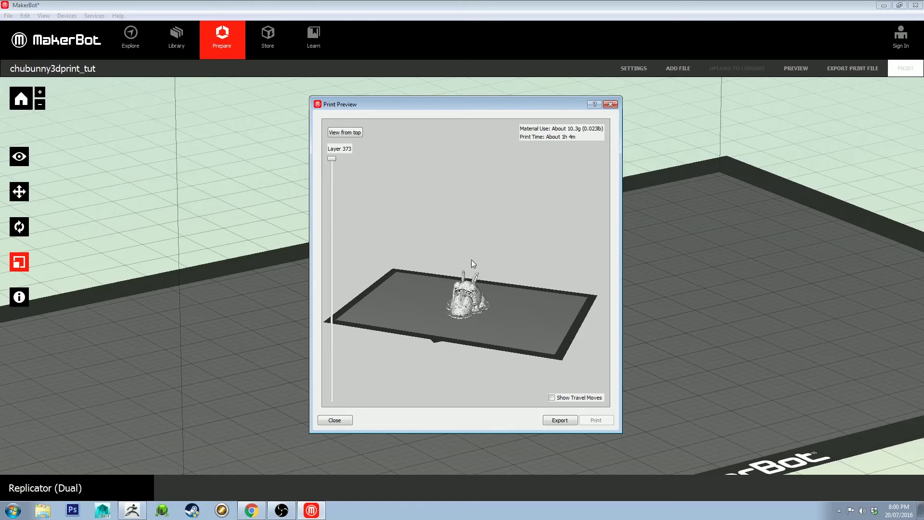
- Zoom and orbit around the sliced bunny, then cut the preview down to layer 271 to see inside
scroll(483, 268, up, 5)
drag(544, 328, 437, 212)
scroll(411, 202, up, 3)
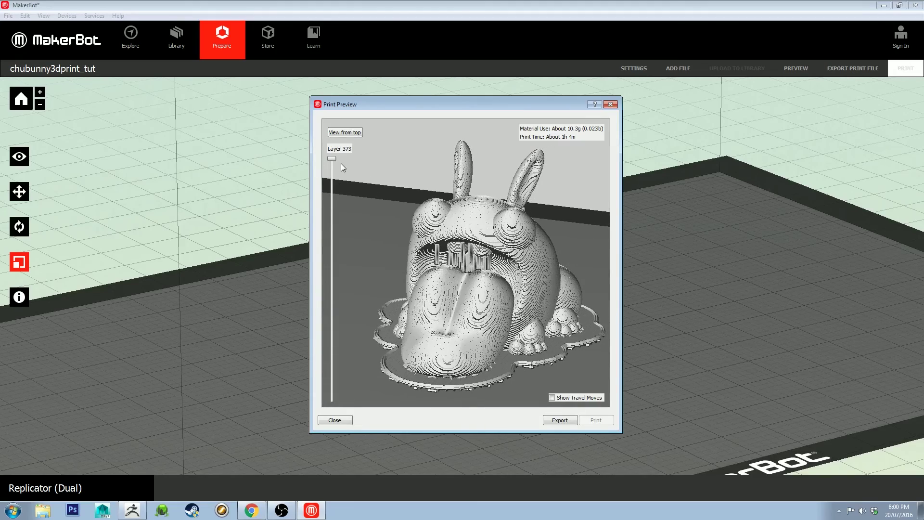
drag(383, 201, 443, 256)
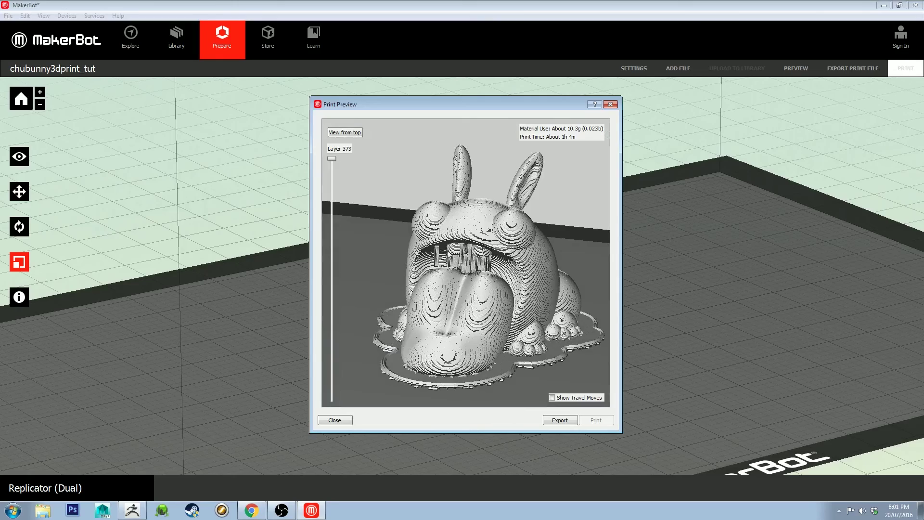
drag(412, 176, 427, 221)
drag(466, 184, 463, 162)
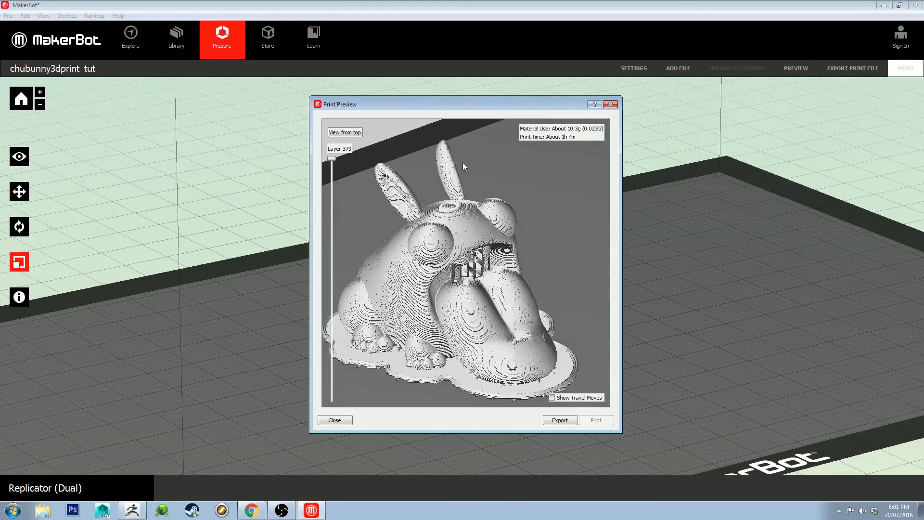
drag(333, 159, 331, 224)
drag(404, 168, 424, 204)
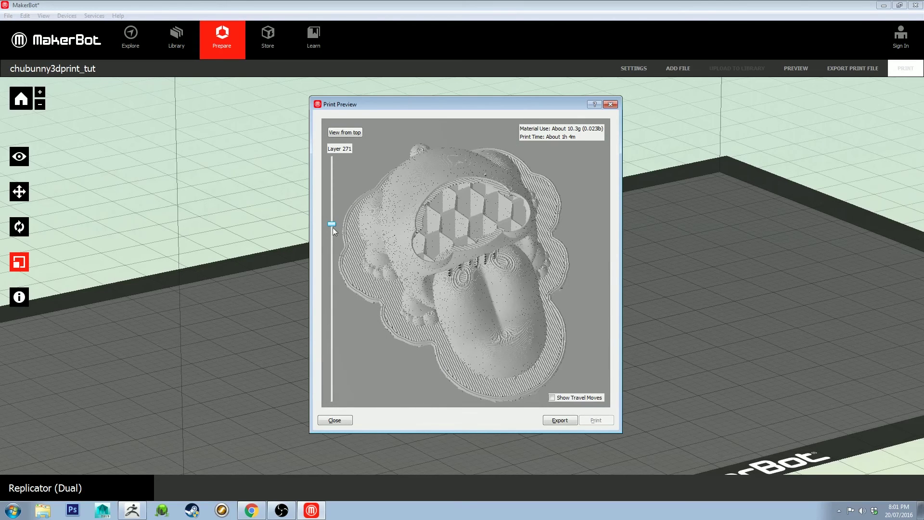
- Move the layer slider to layers 215, 373 and 34, orbiting to inspect the hexagonal infill
drag(333, 225, 328, 377)
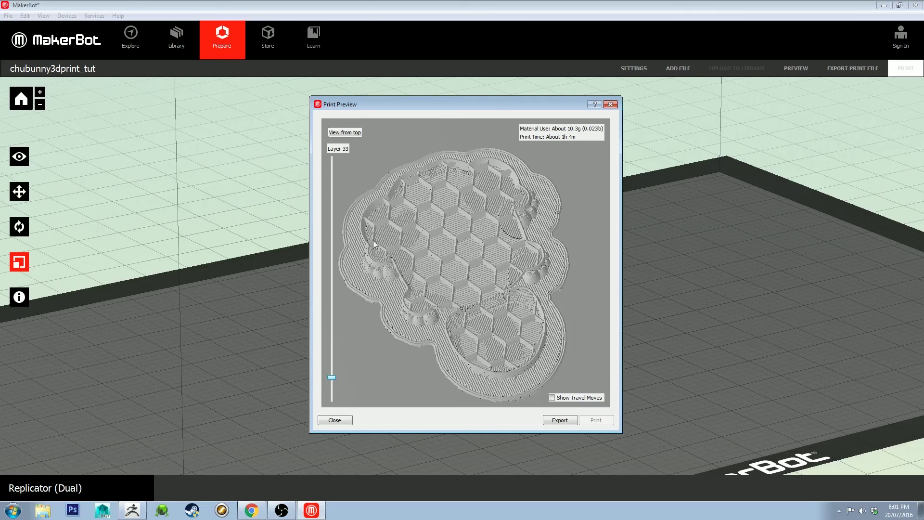
drag(331, 378, 426, 304)
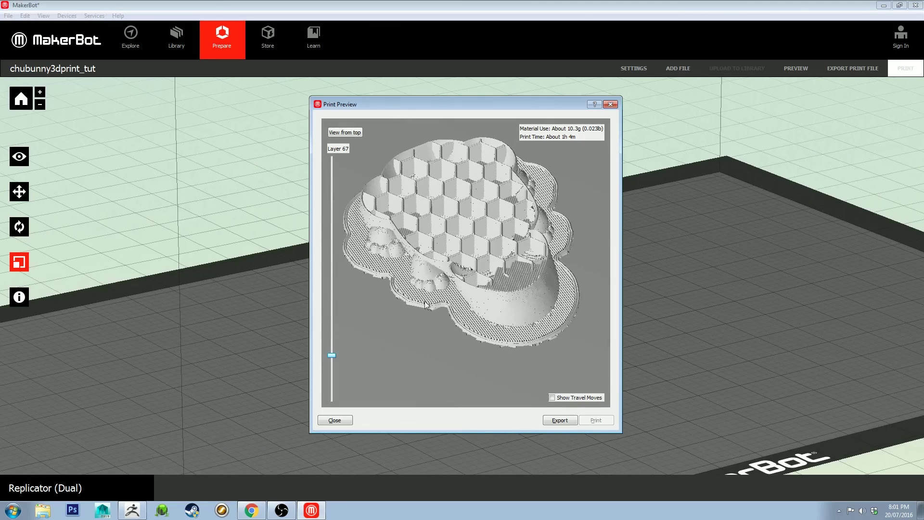
drag(395, 334, 395, 308)
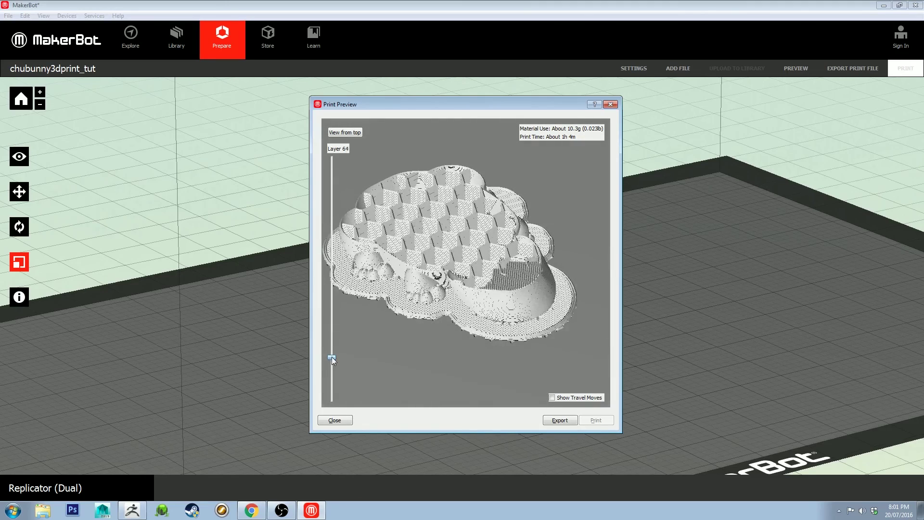
drag(331, 357, 334, 156)
drag(594, 205, 556, 235)
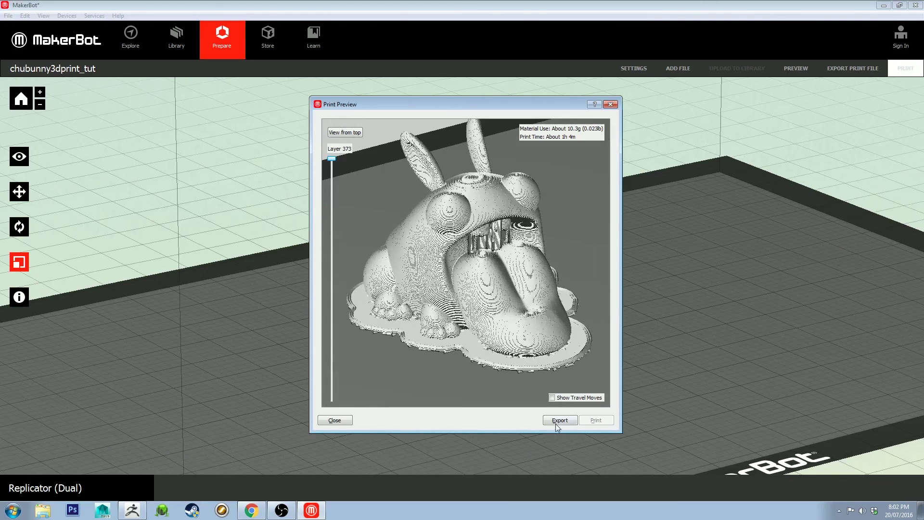
- Export the sliced bunny, bringing up the save window proposing chubunny3dprint_tut.x3g in 3d Printing
scroll(549, 229, down, 2)
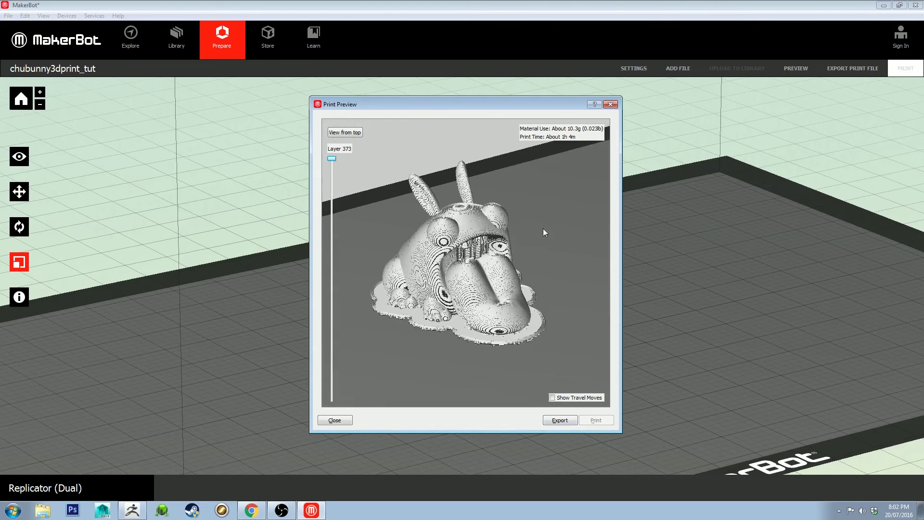
drag(542, 229, 546, 337)
click(551, 421)
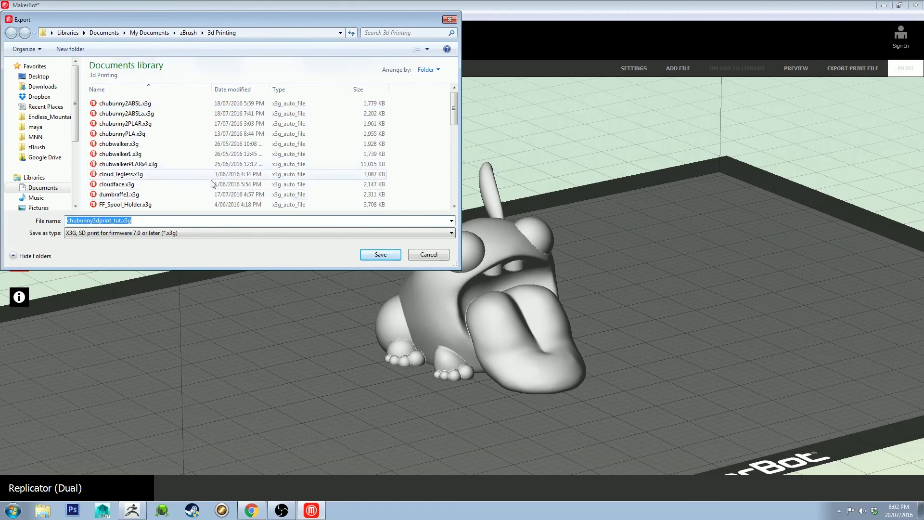
- Save chubunny3dprint_tut.x3g and dismiss the confirmation showing 0.15 mm resolution with rafts and supports
click(380, 255)
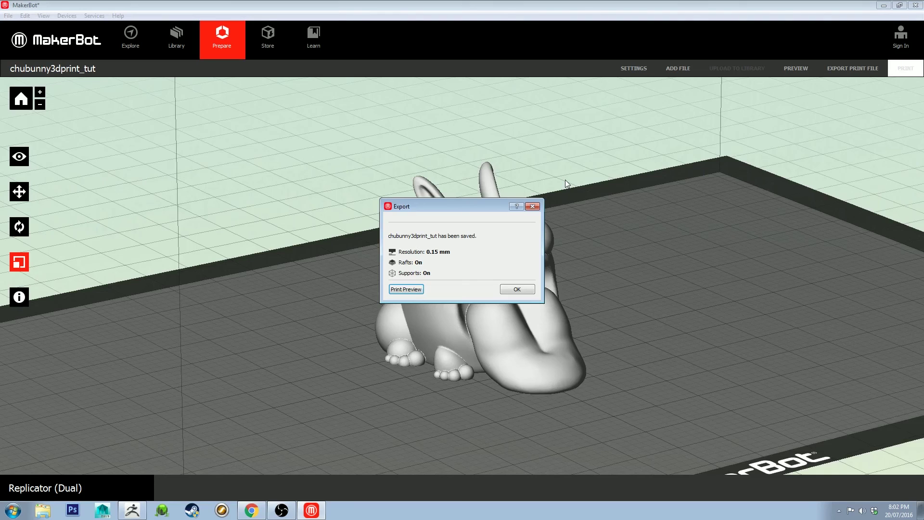
click(503, 290)
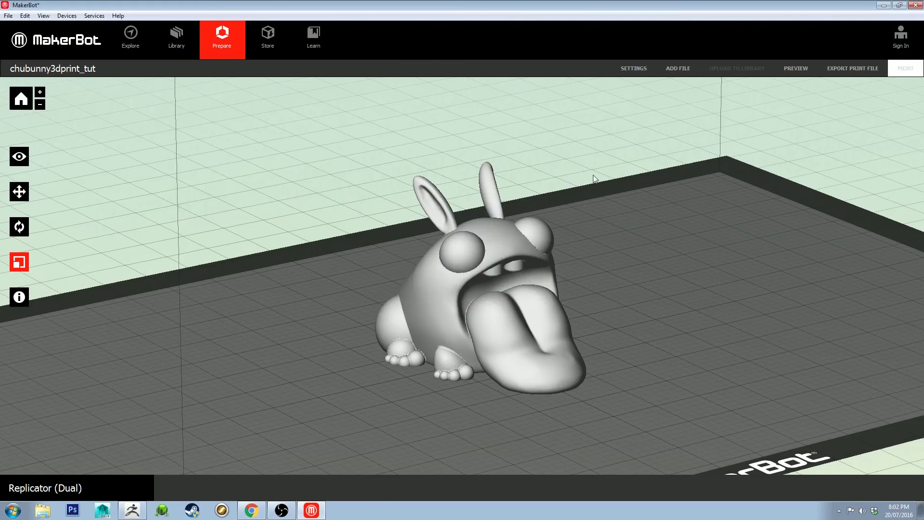